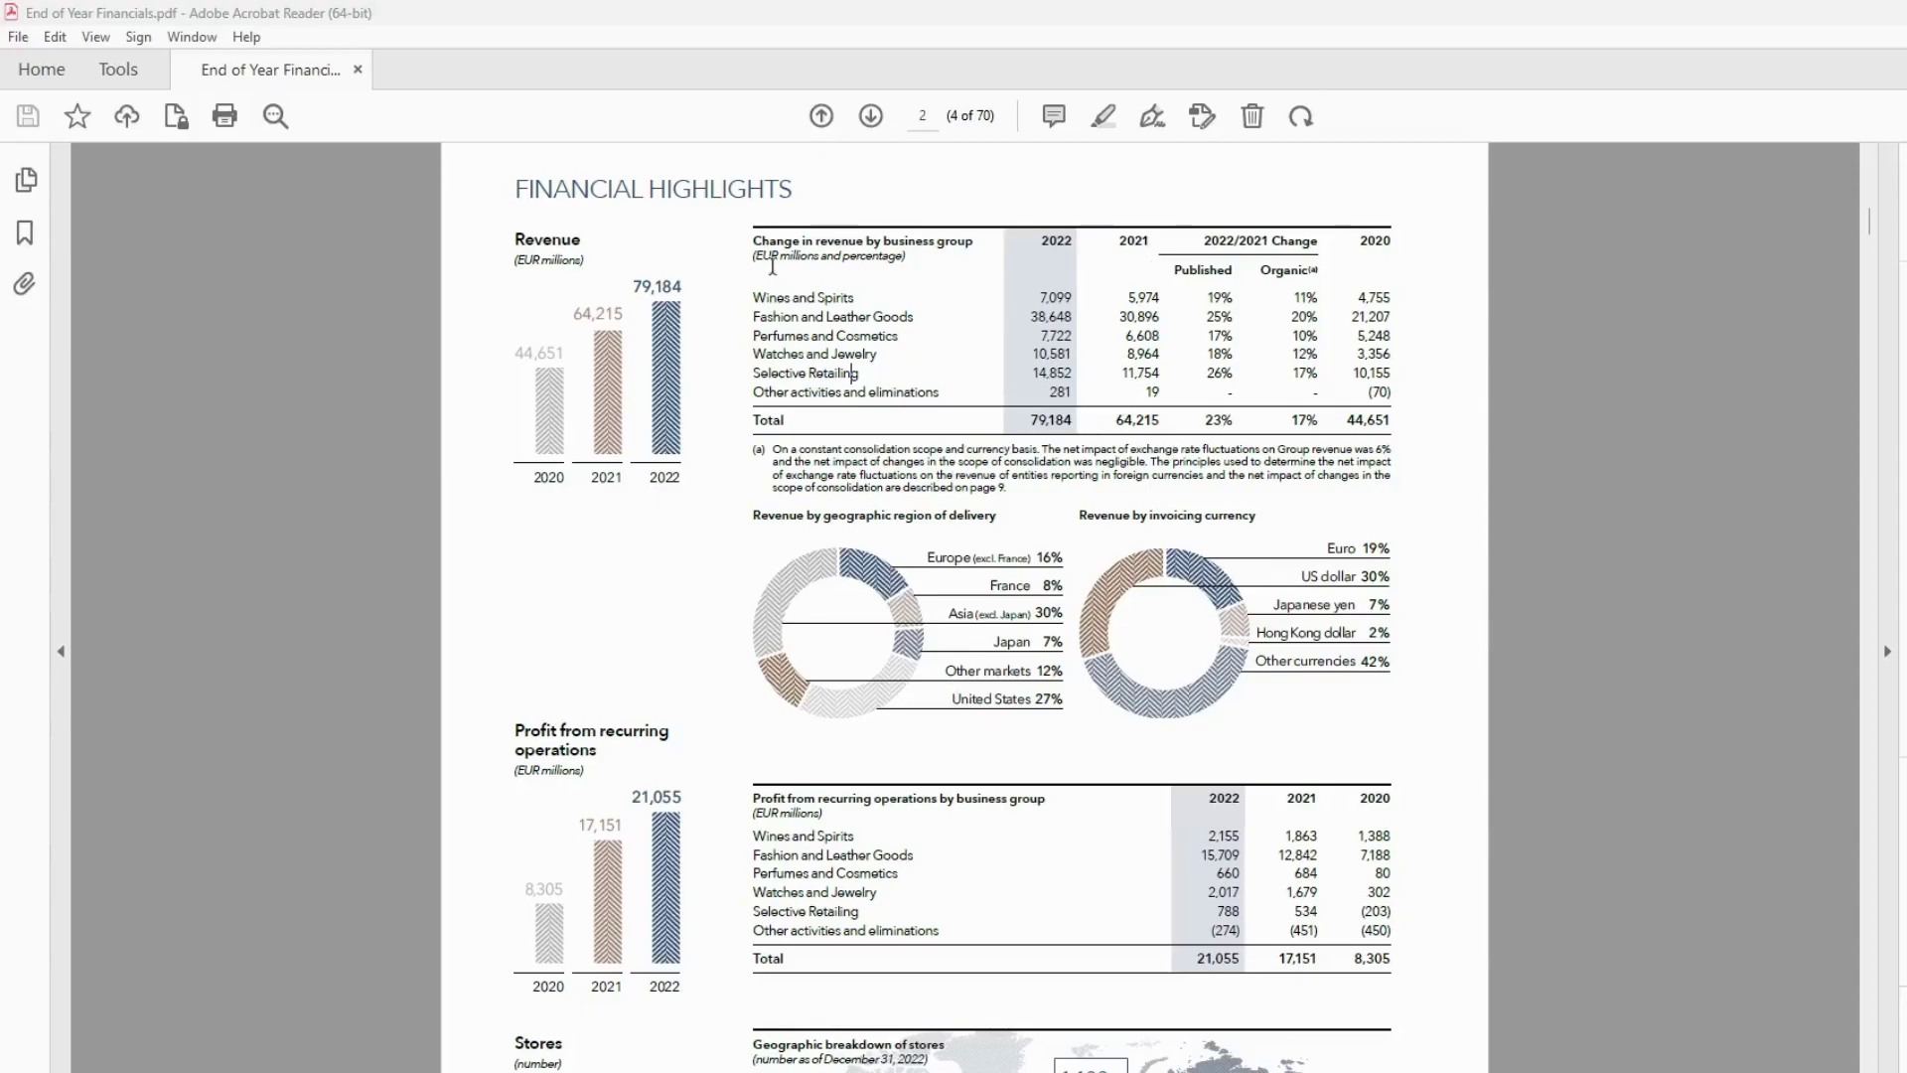
# Step: Copy the revenue-by-business-group table on the Financial Highlights page, through its Total row
pyautogui.moveTo(754, 239); pyautogui.dragTo(1398, 428)
pyautogui.rightClick(1374, 352)
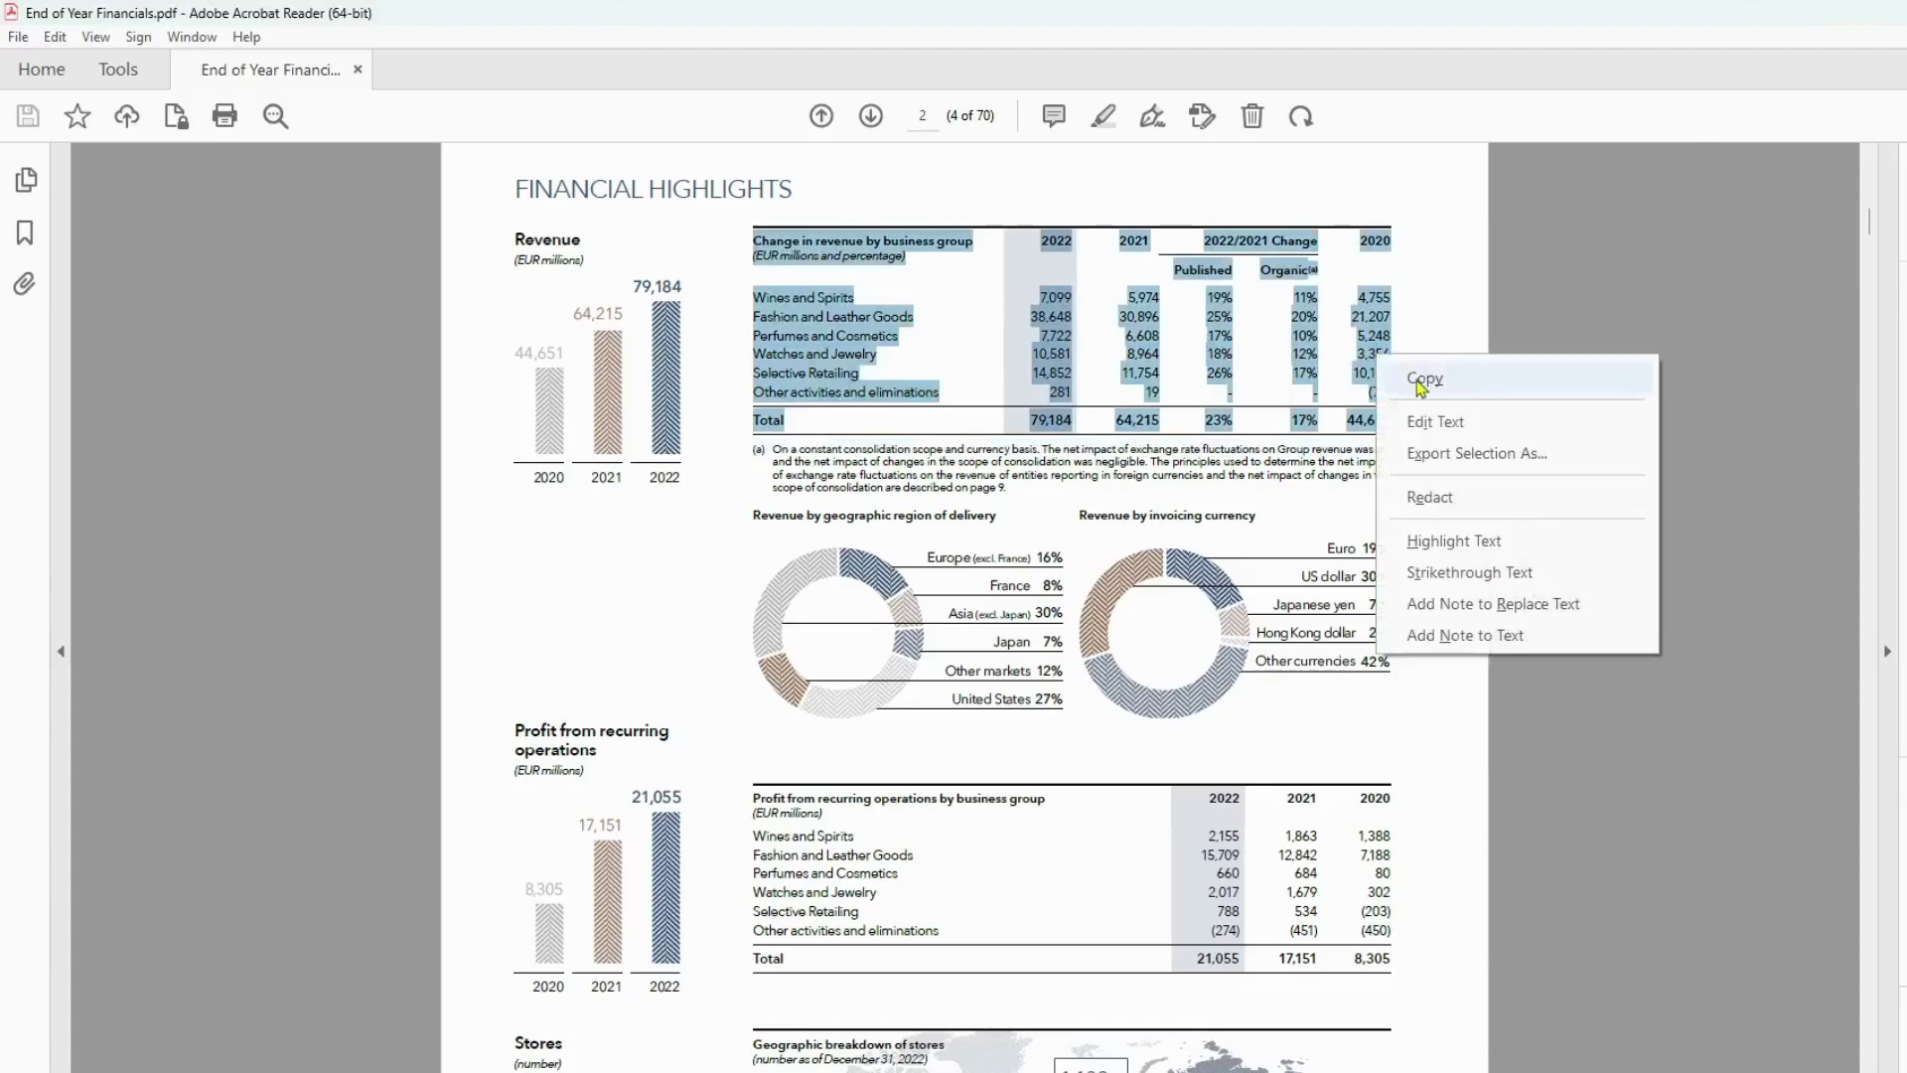
pyautogui.click(1416, 369)
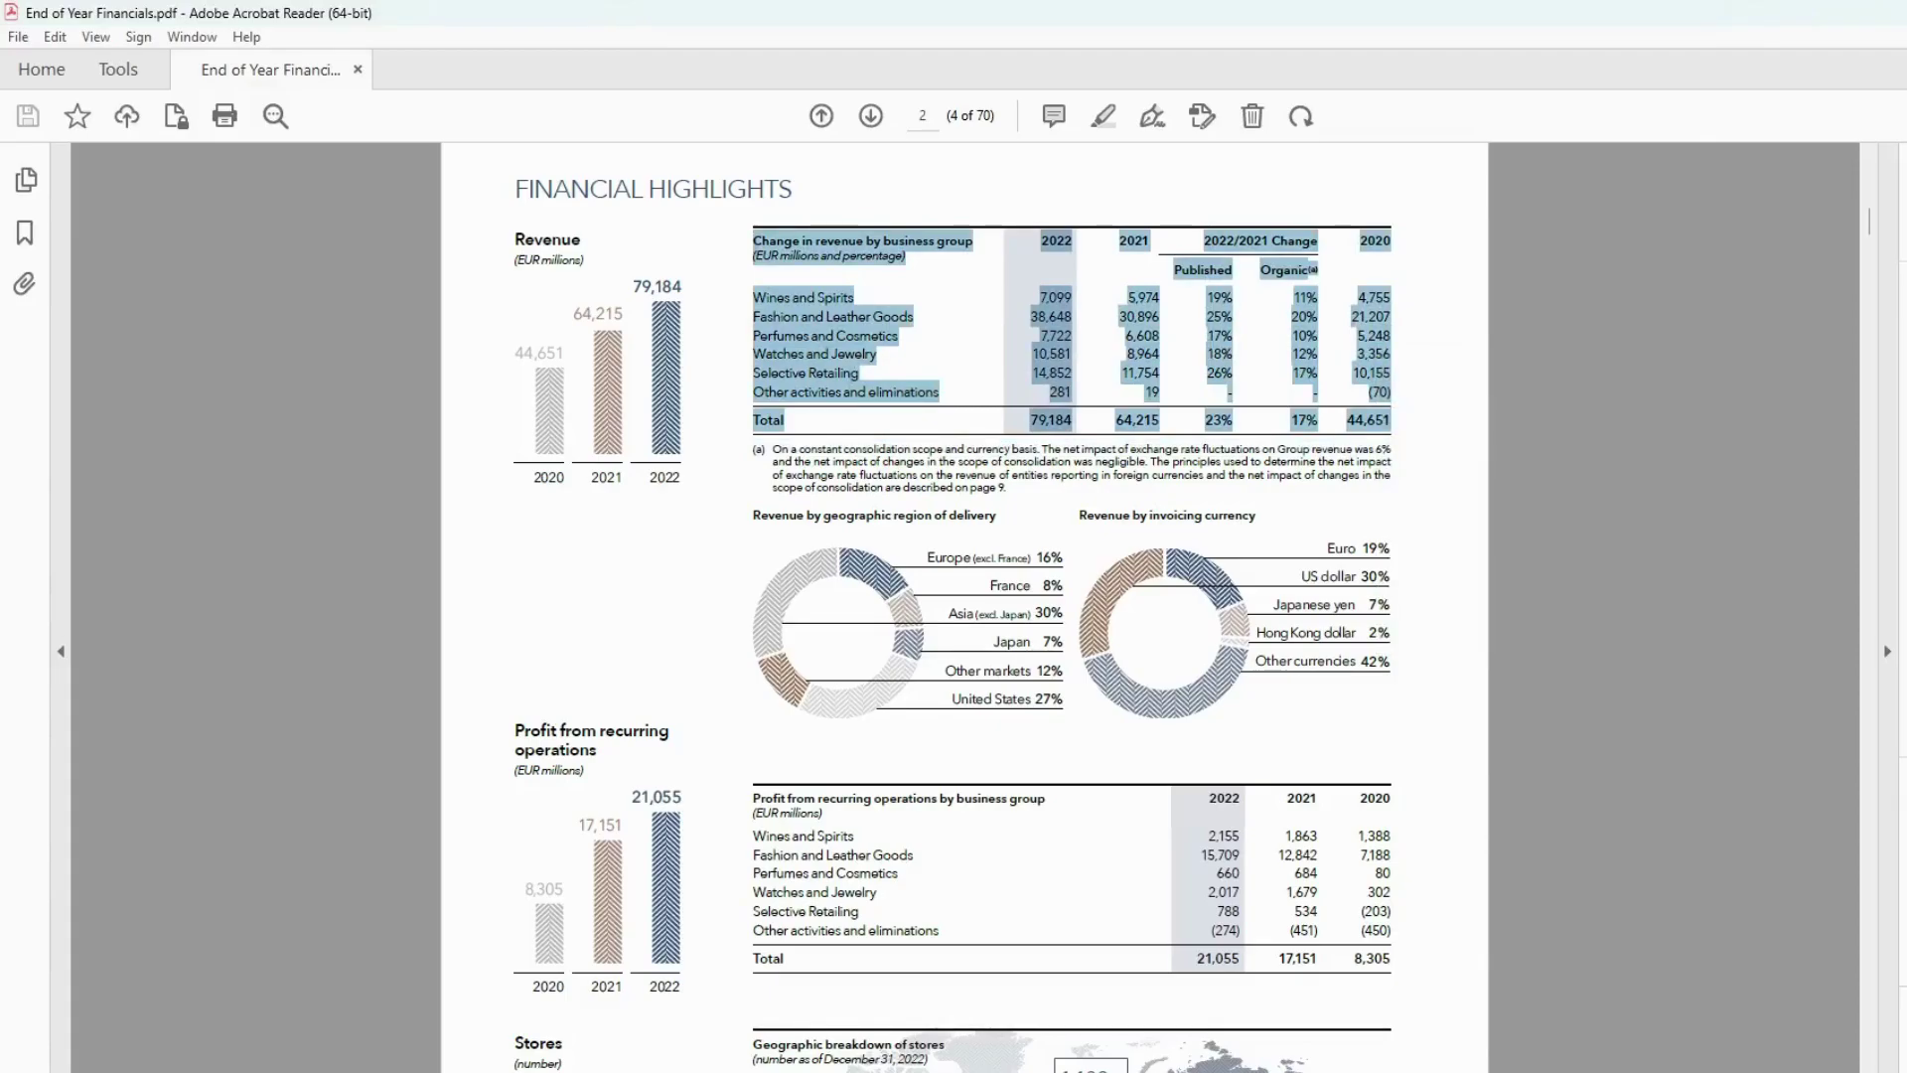
pyautogui.hotkey('alt', 'Tab')
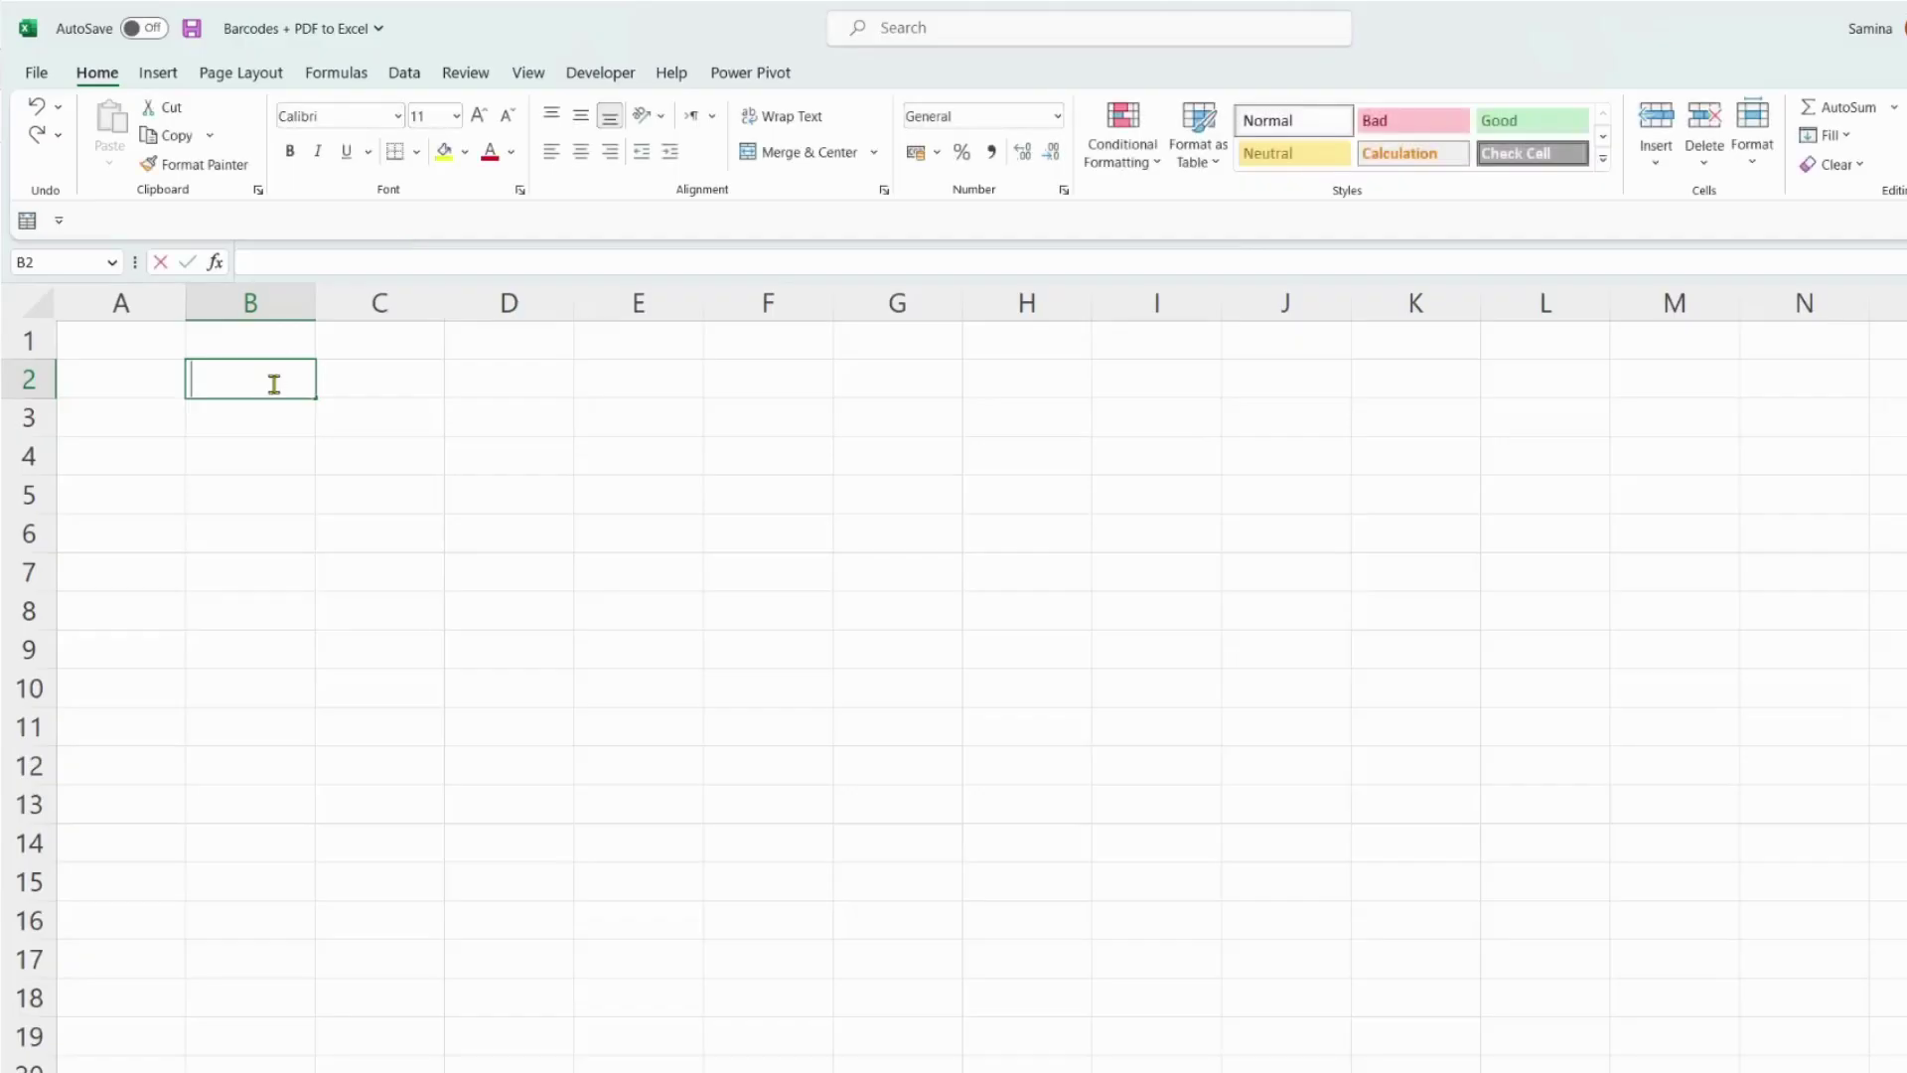
pyautogui.doubleClick(275, 383)
pyautogui.click(341, 391)
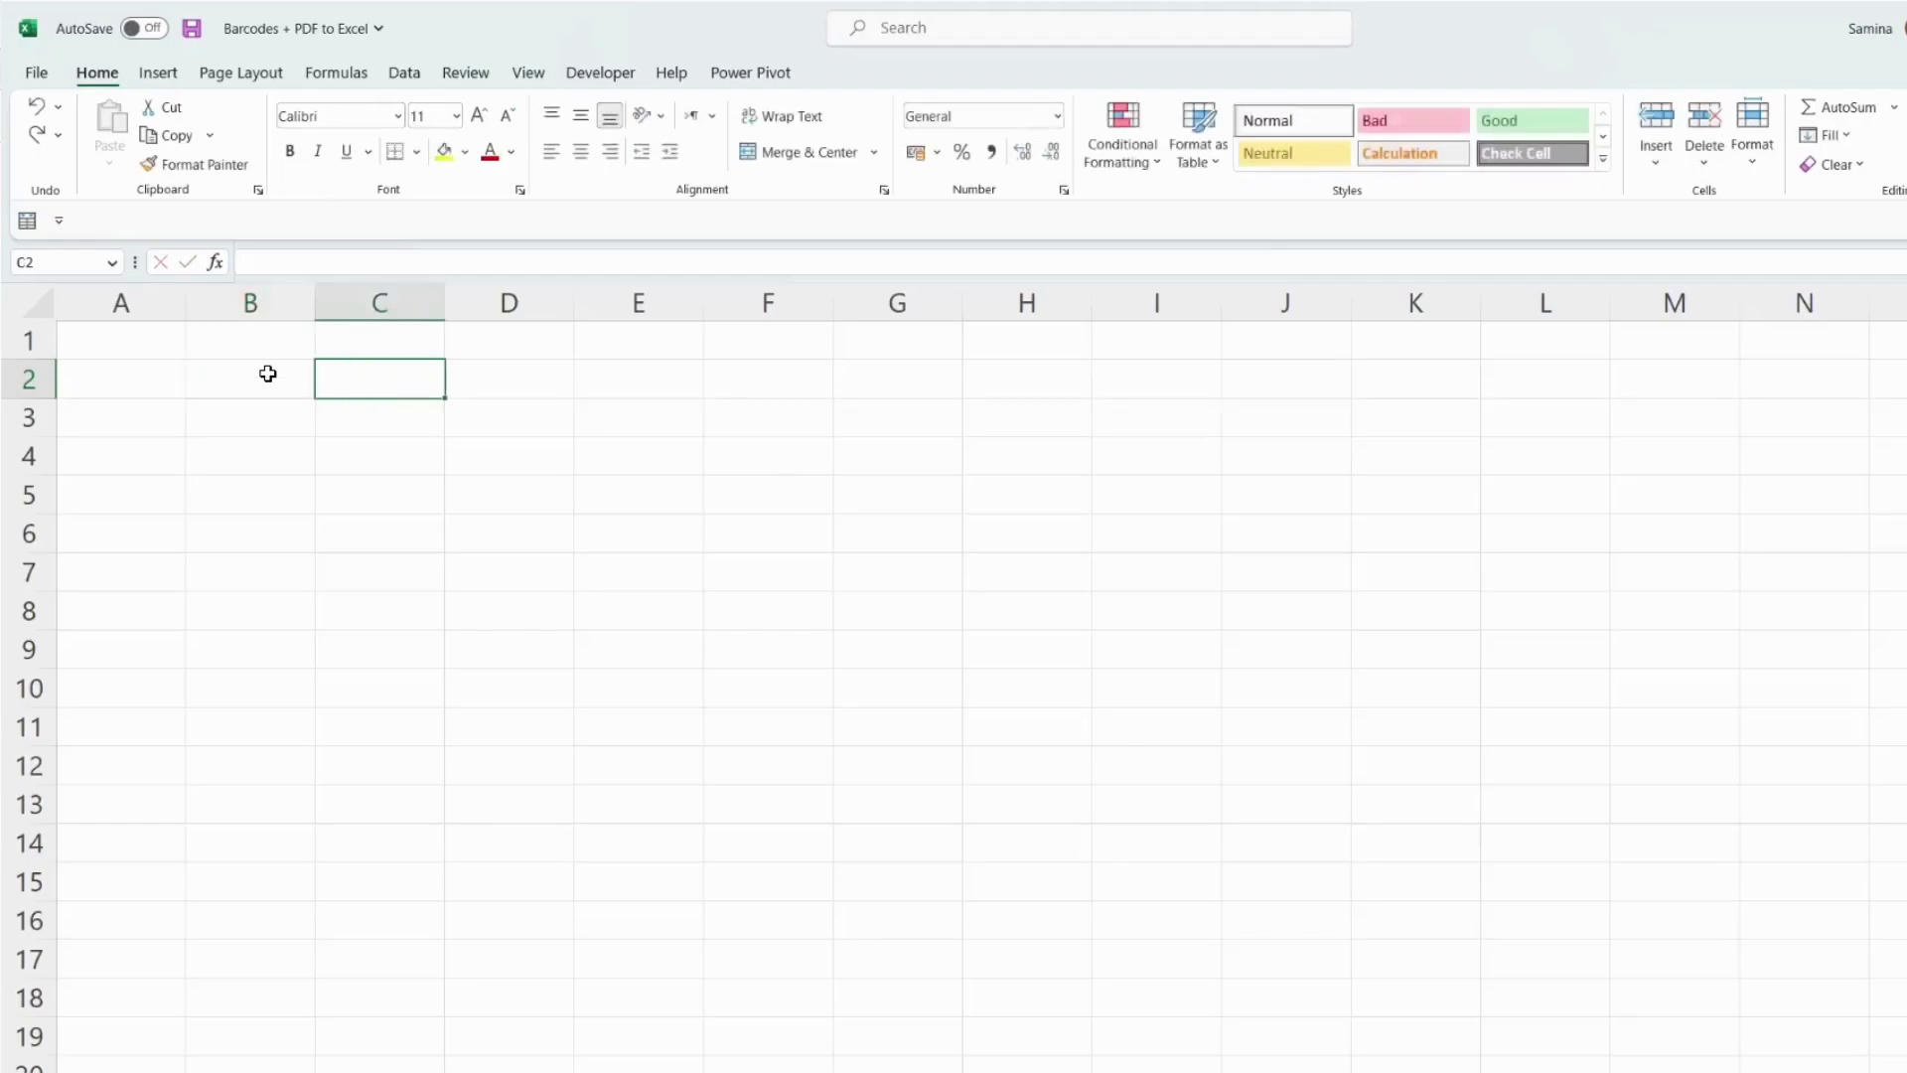
pyautogui.click(268, 374)
pyautogui.hotkey('ctrl', 'v')
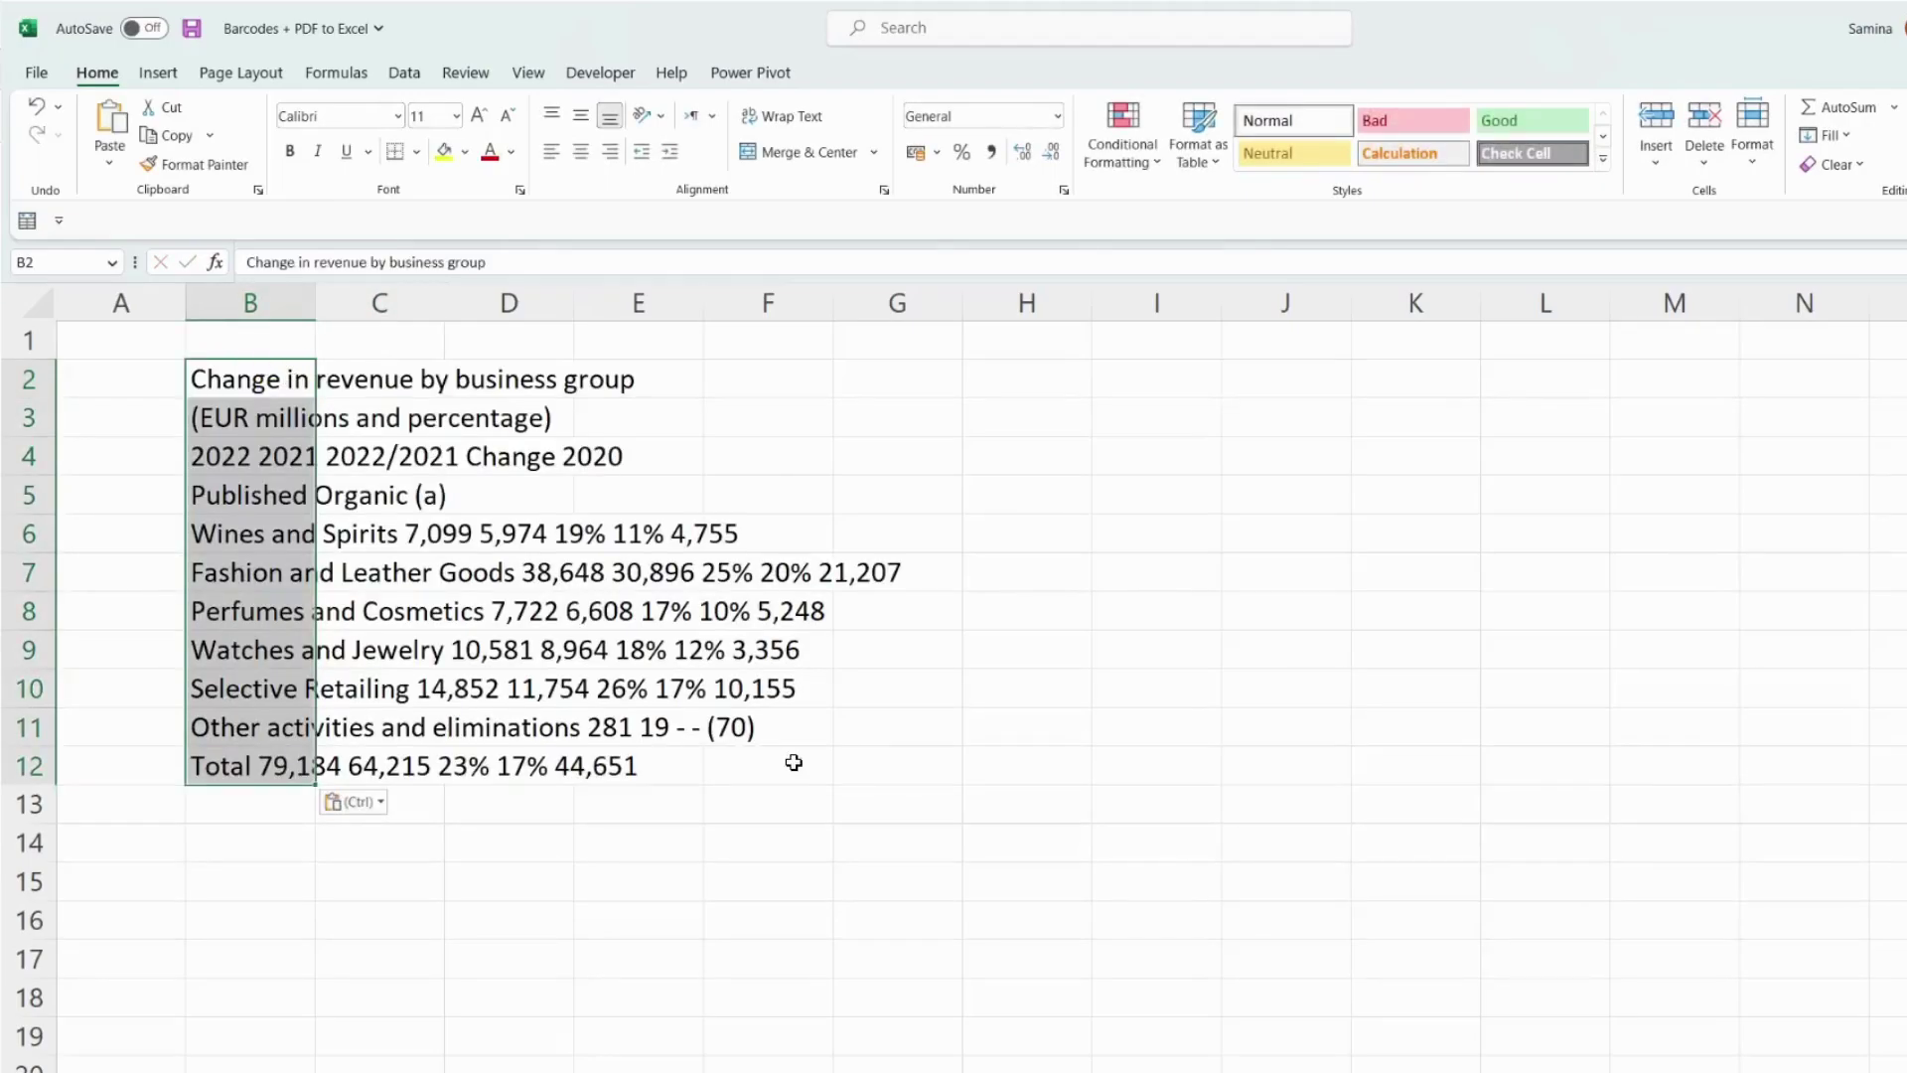
pyautogui.click(668, 523)
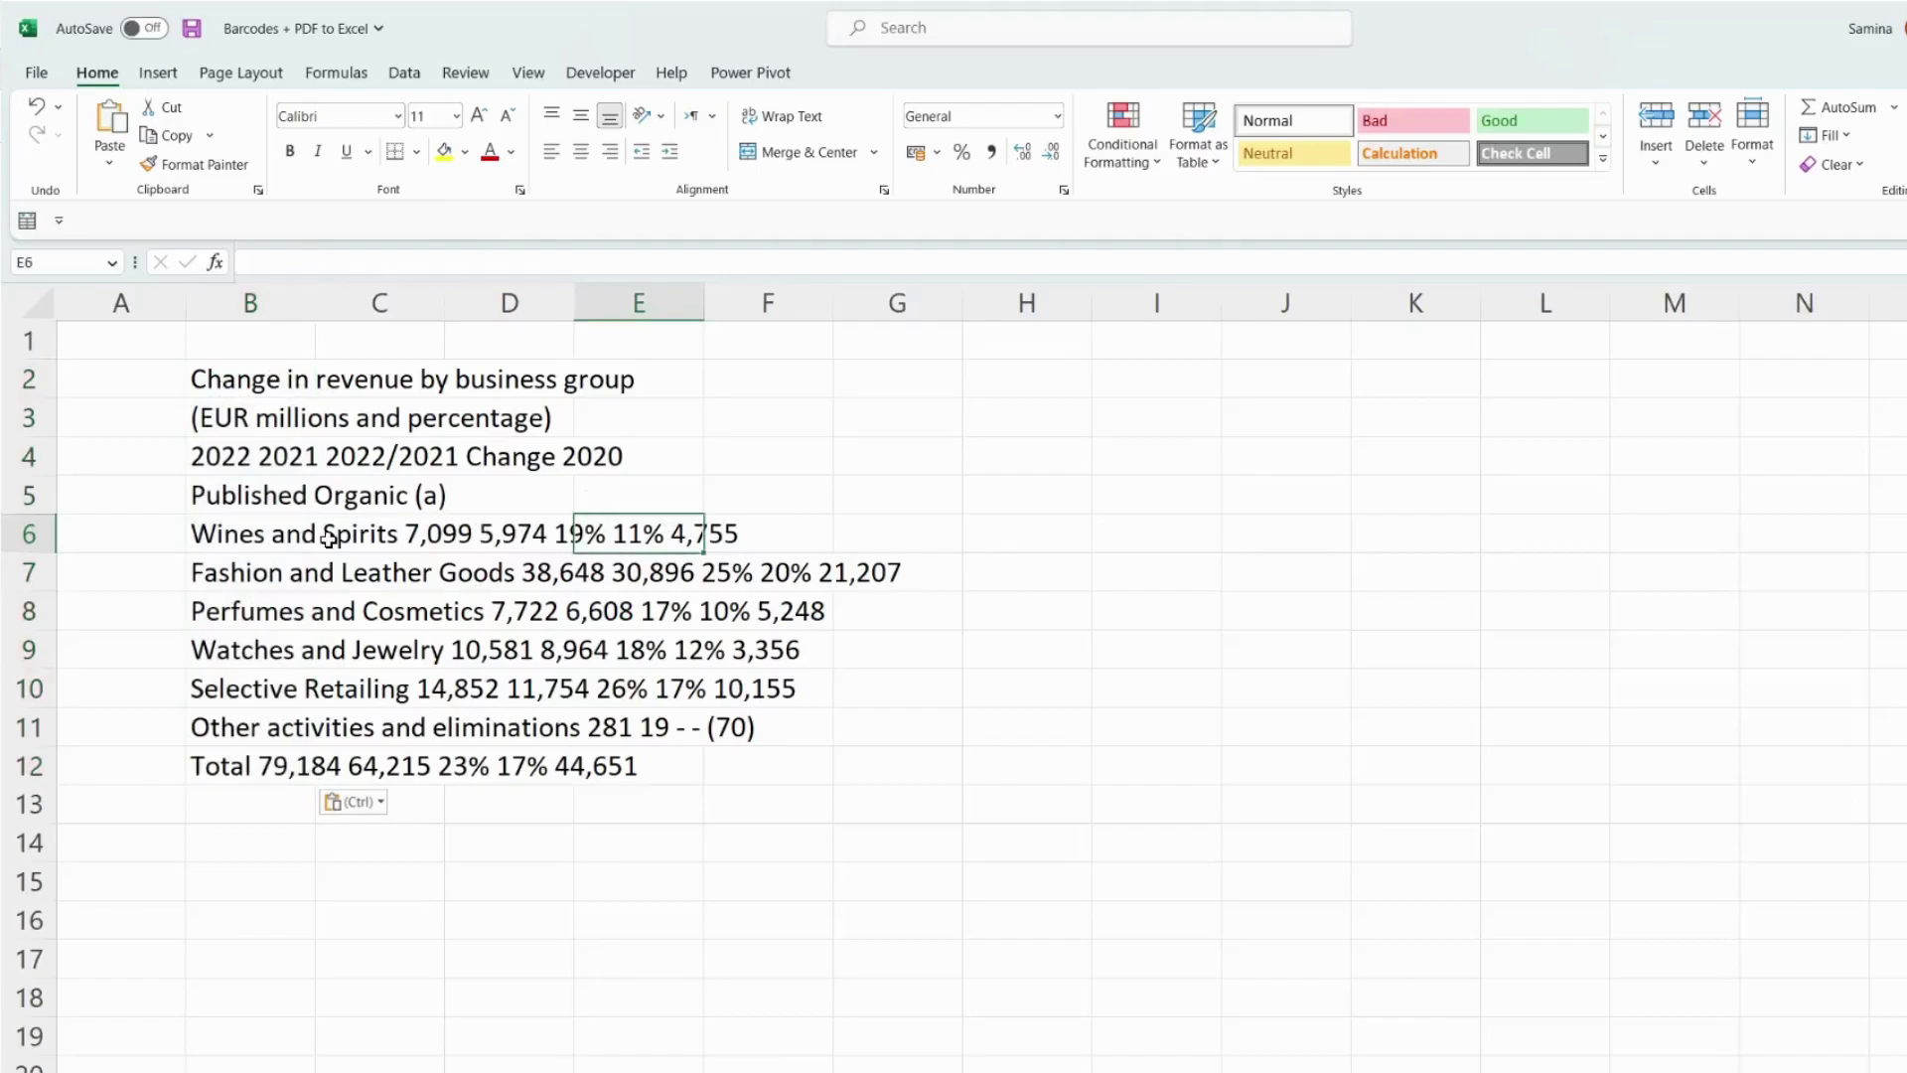
pyautogui.click(270, 534)
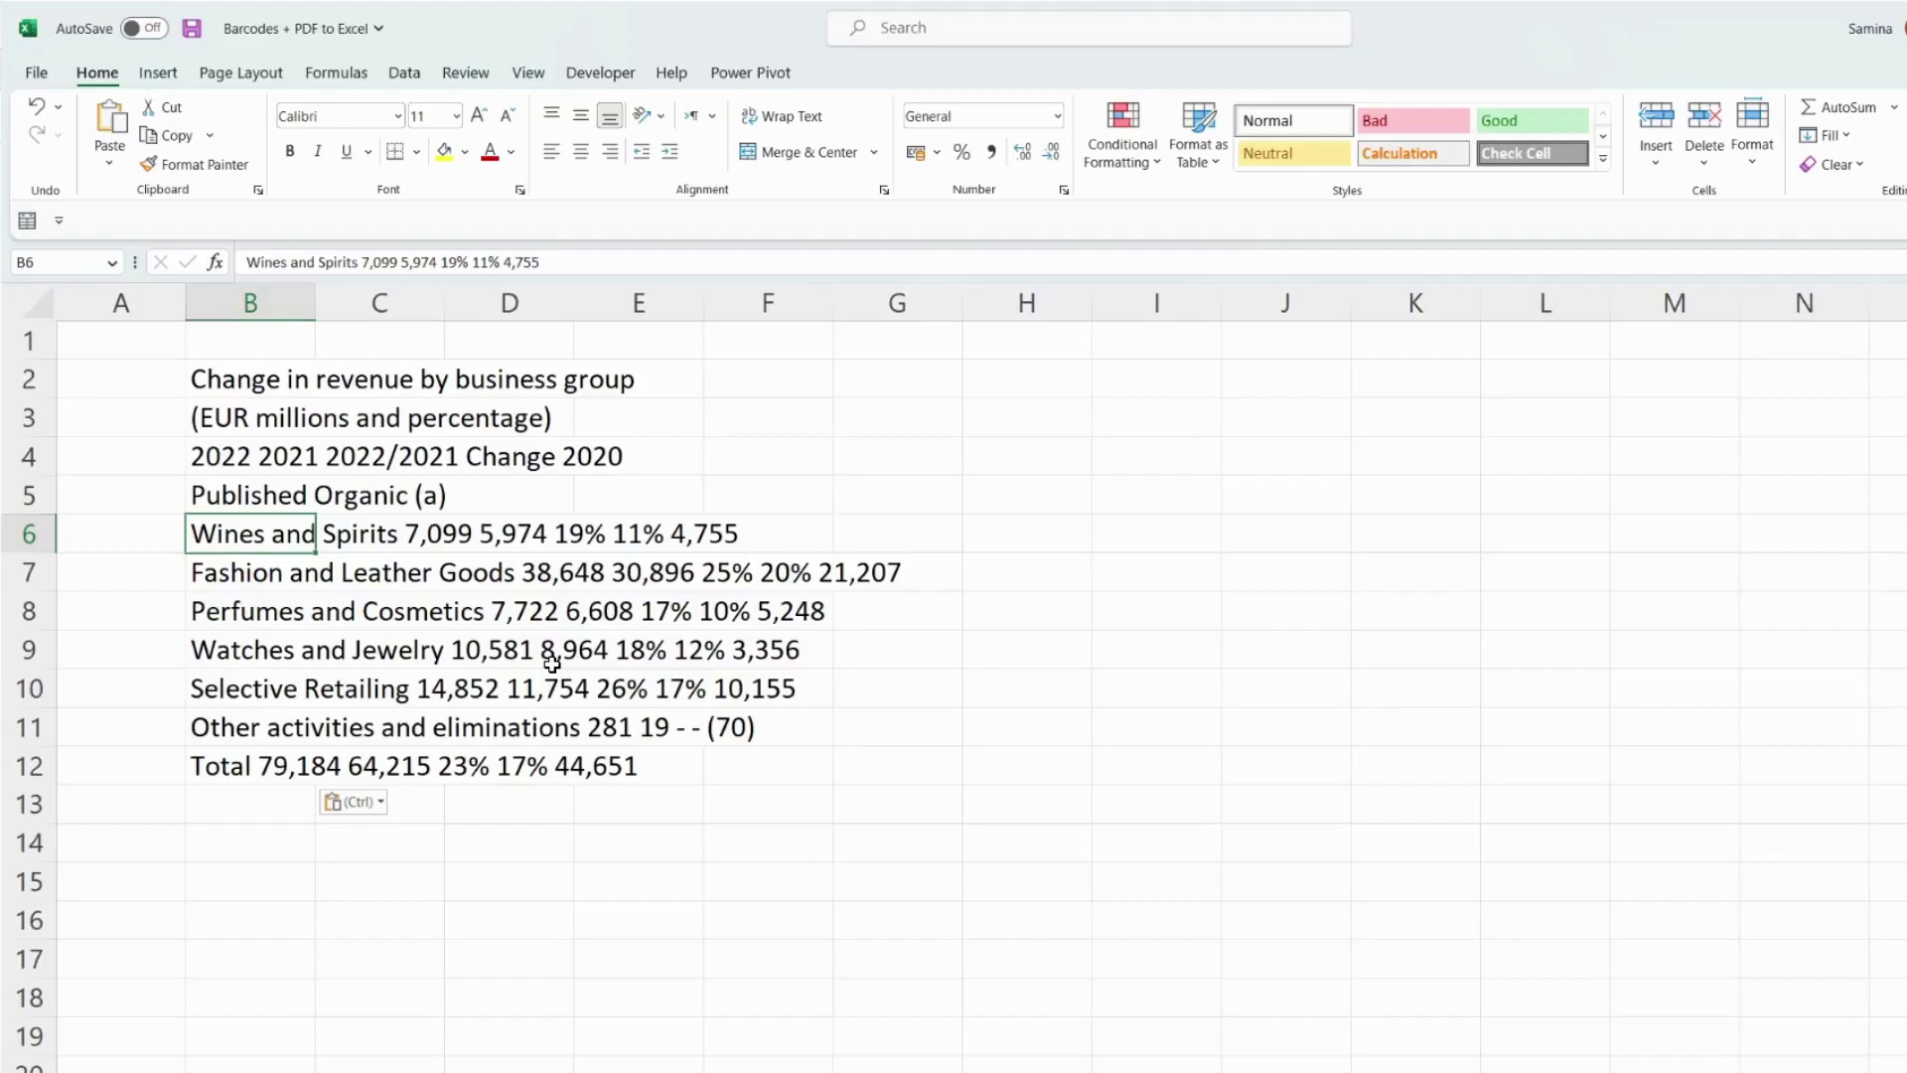
pyautogui.hotkey('ctrl', 'z')
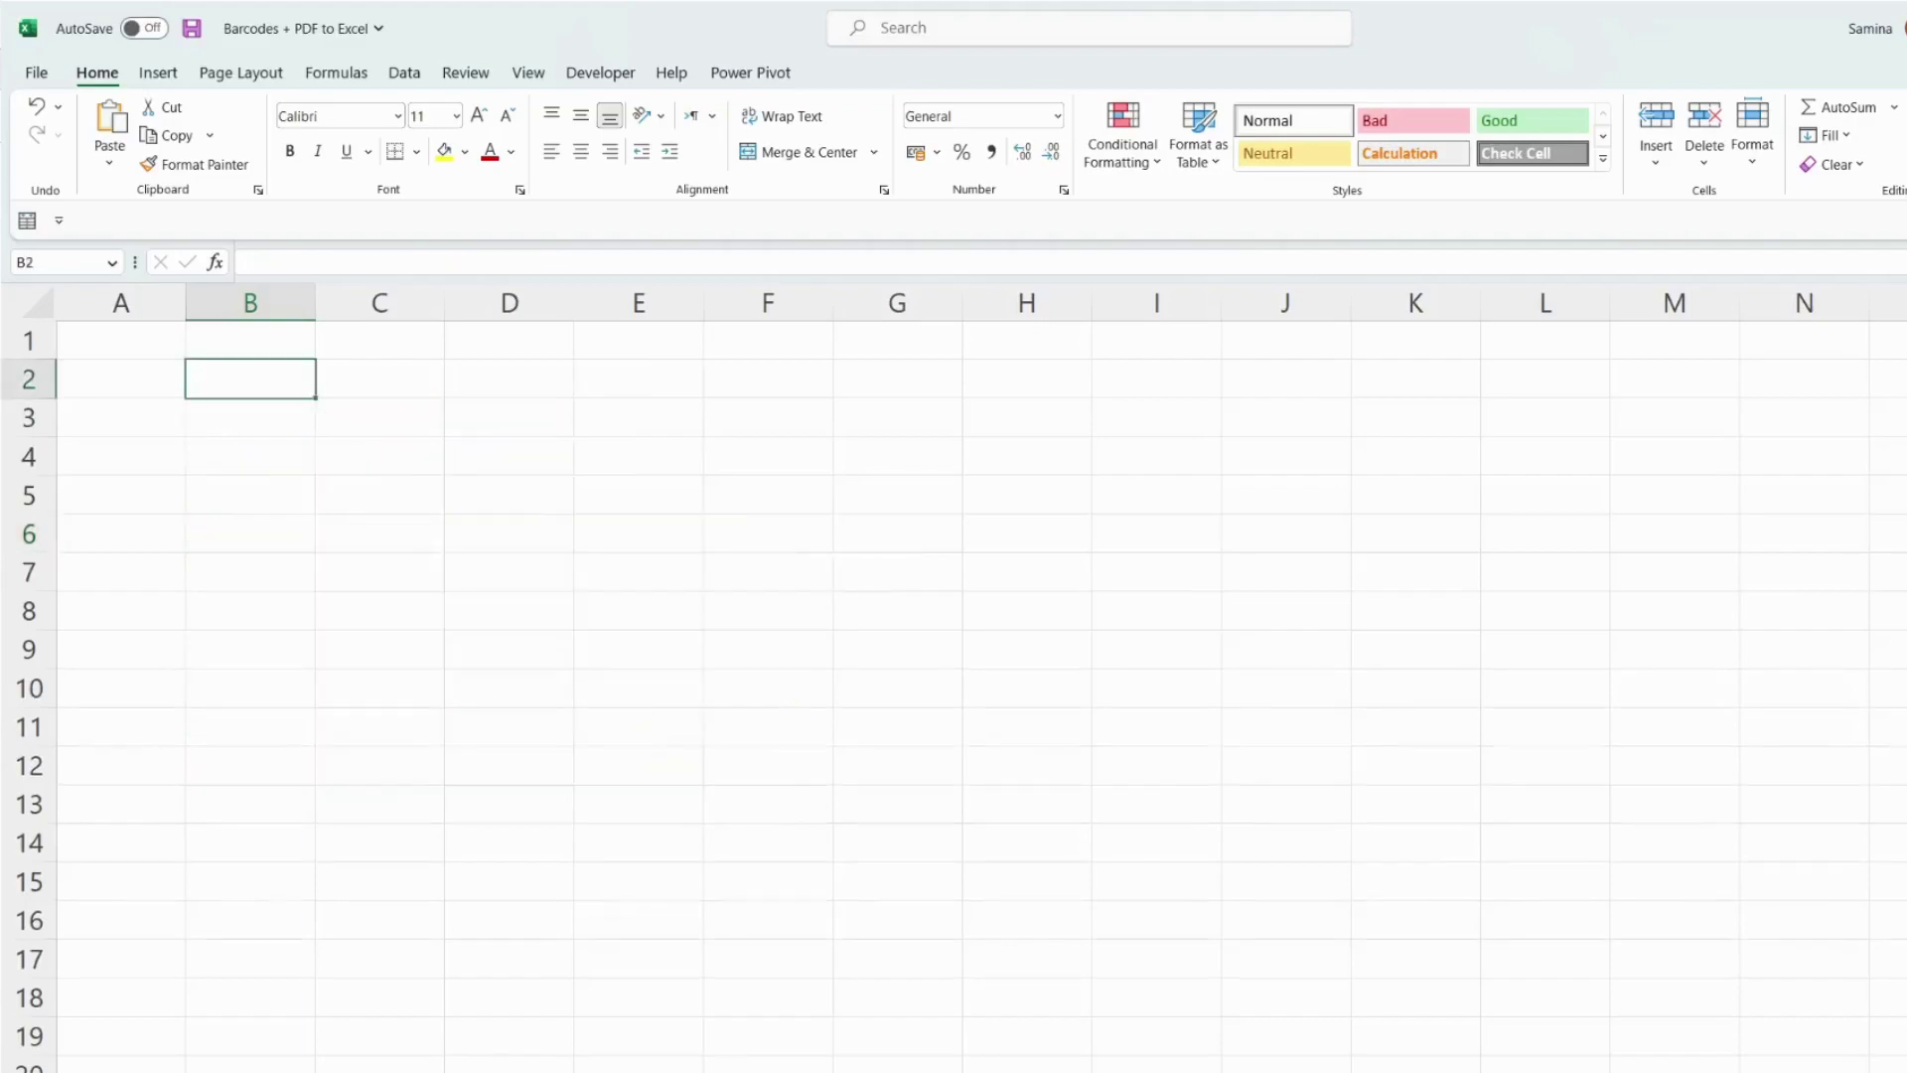
pyautogui.hotkey('alt', 'Tab')
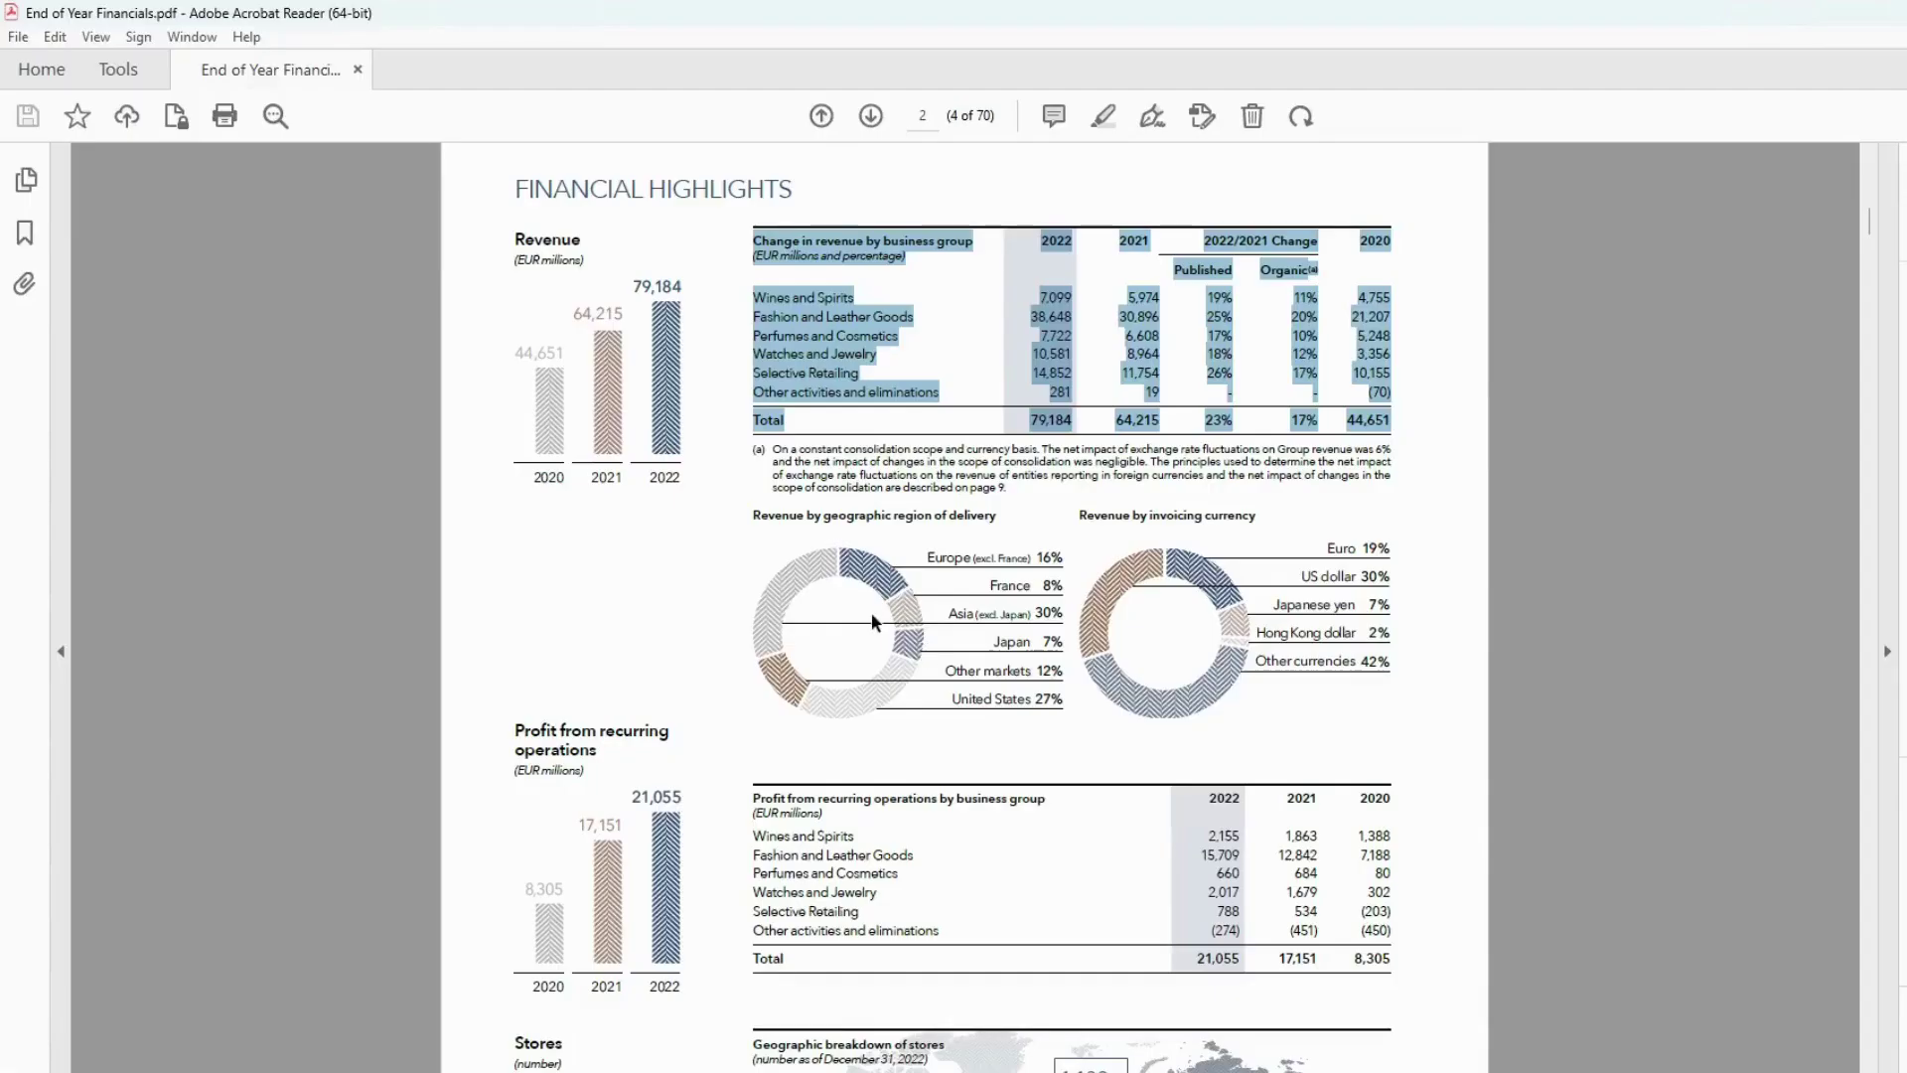
pyautogui.click(889, 185)
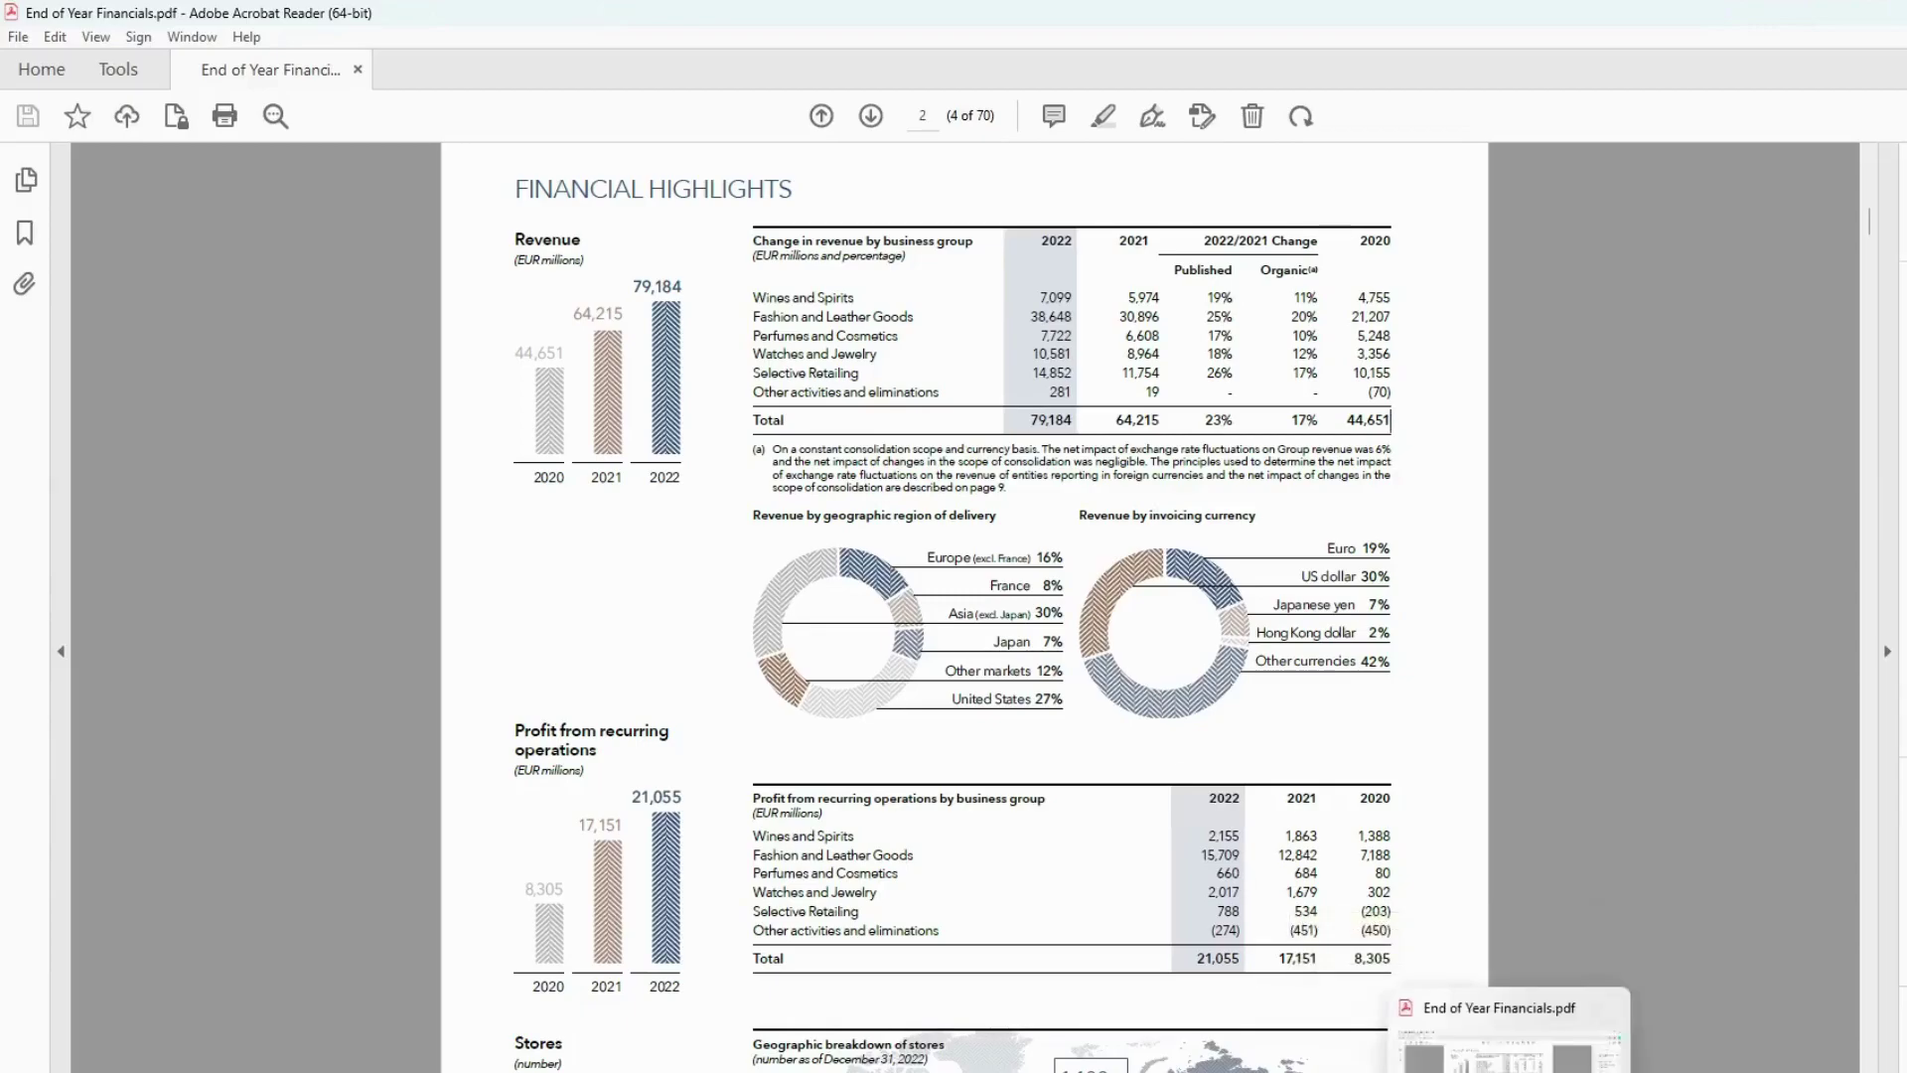
# Step: In Excel, import End of Year Financials.pdf via Get Data > From File > From PDF
pyautogui.click(1212, 1033)
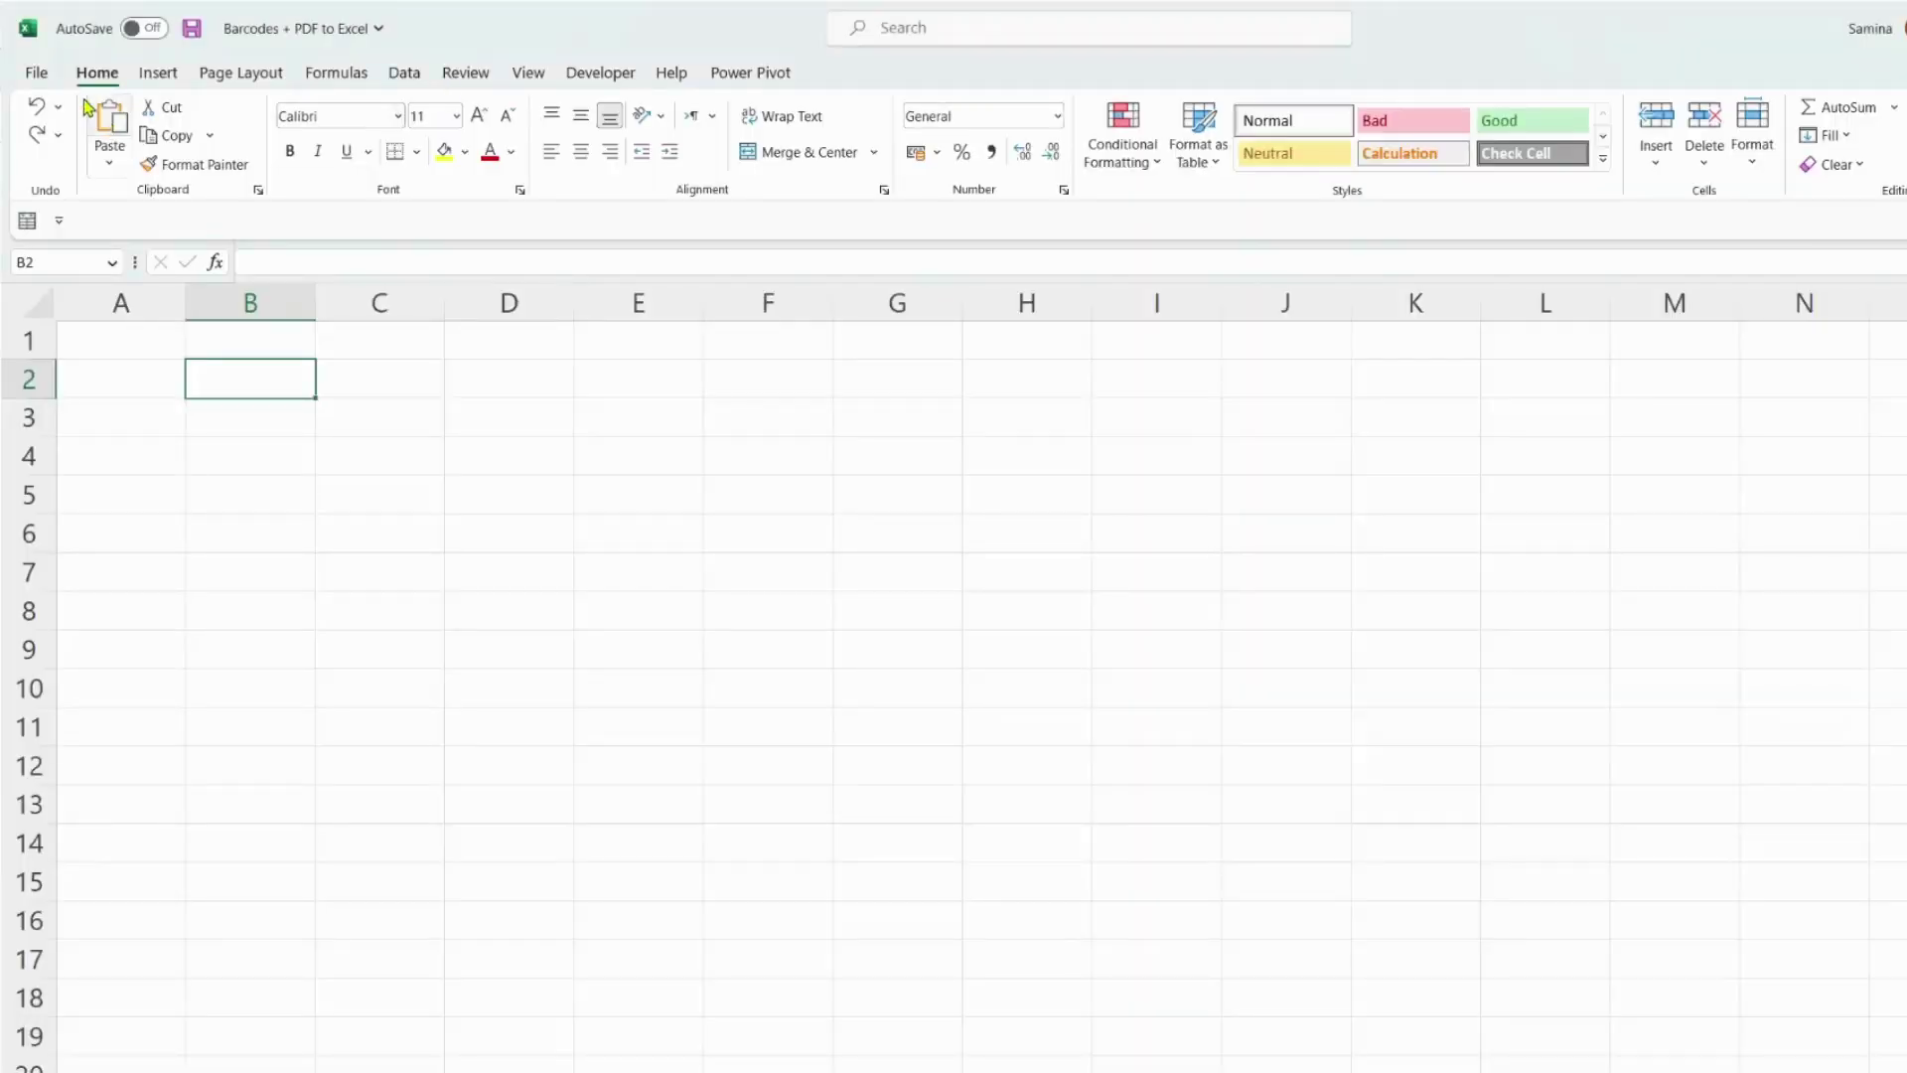
pyautogui.click(404, 72)
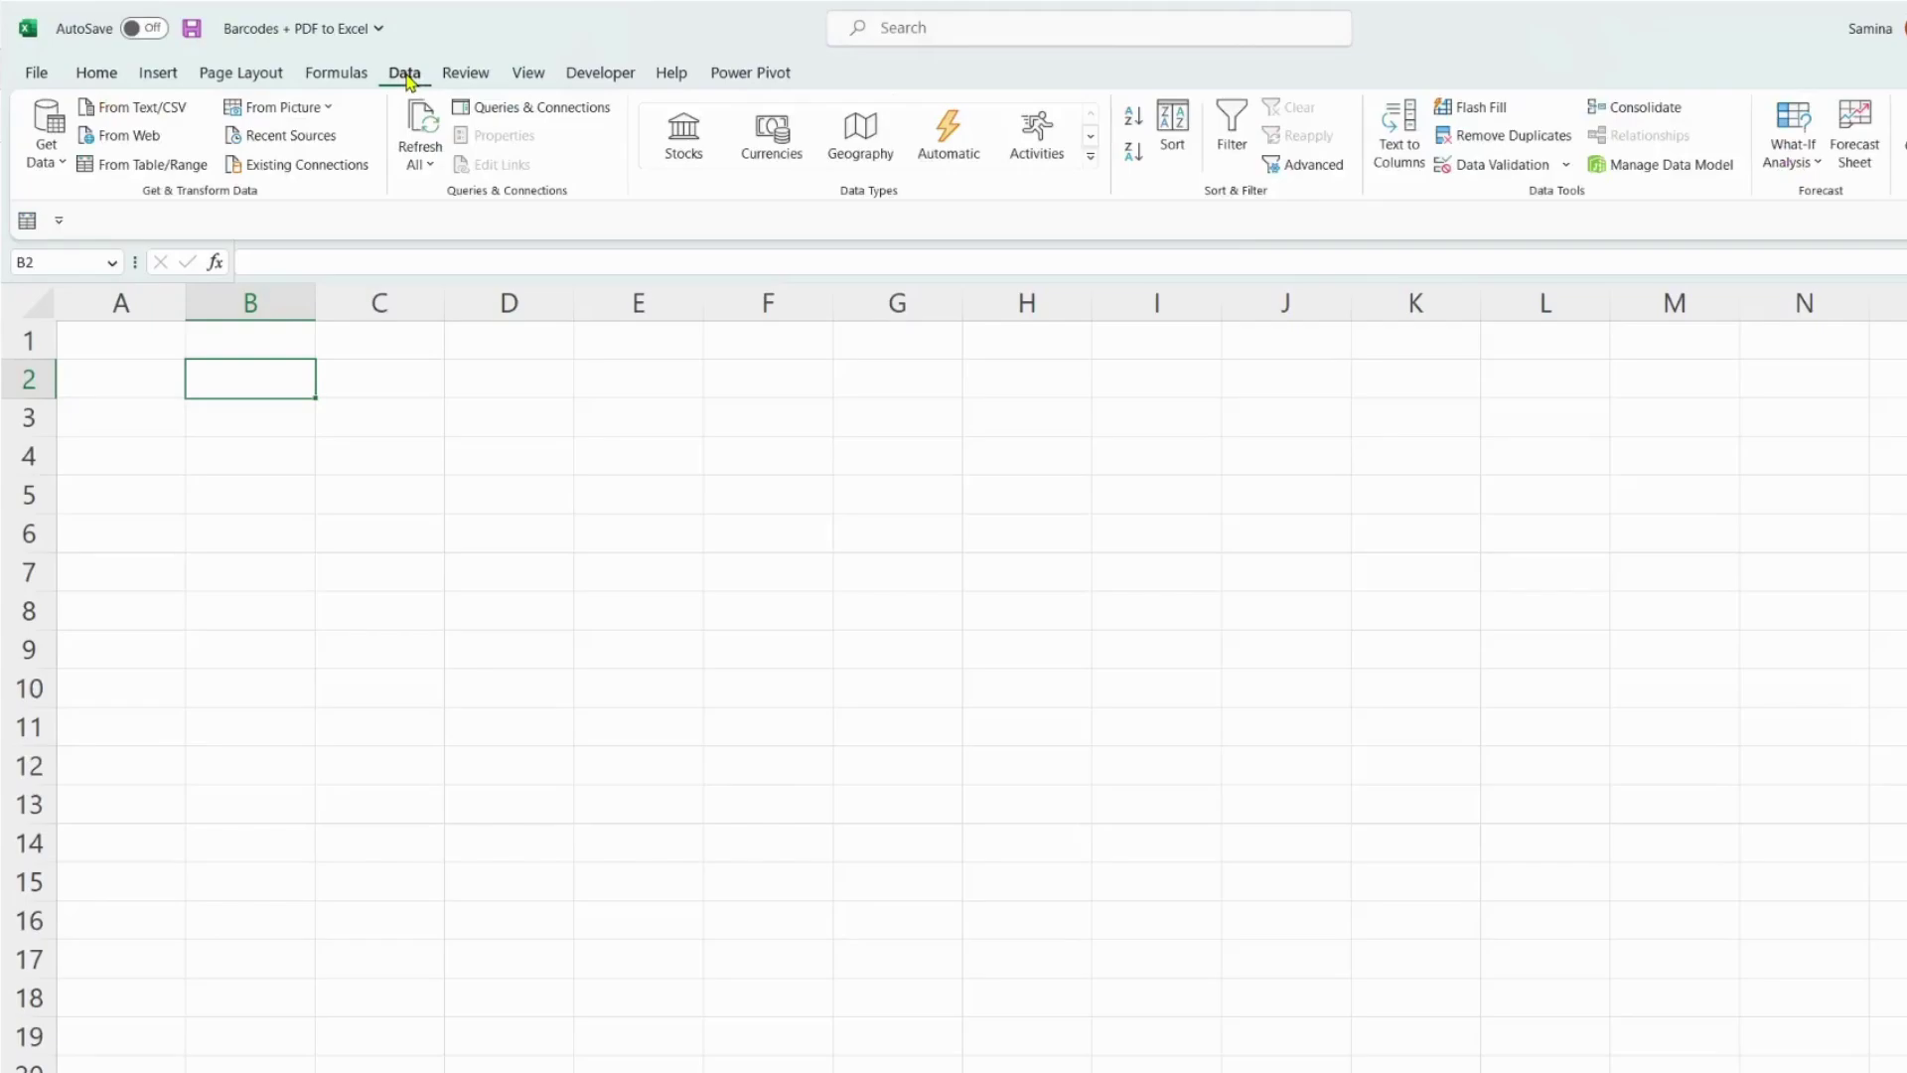
pyautogui.click(47, 144)
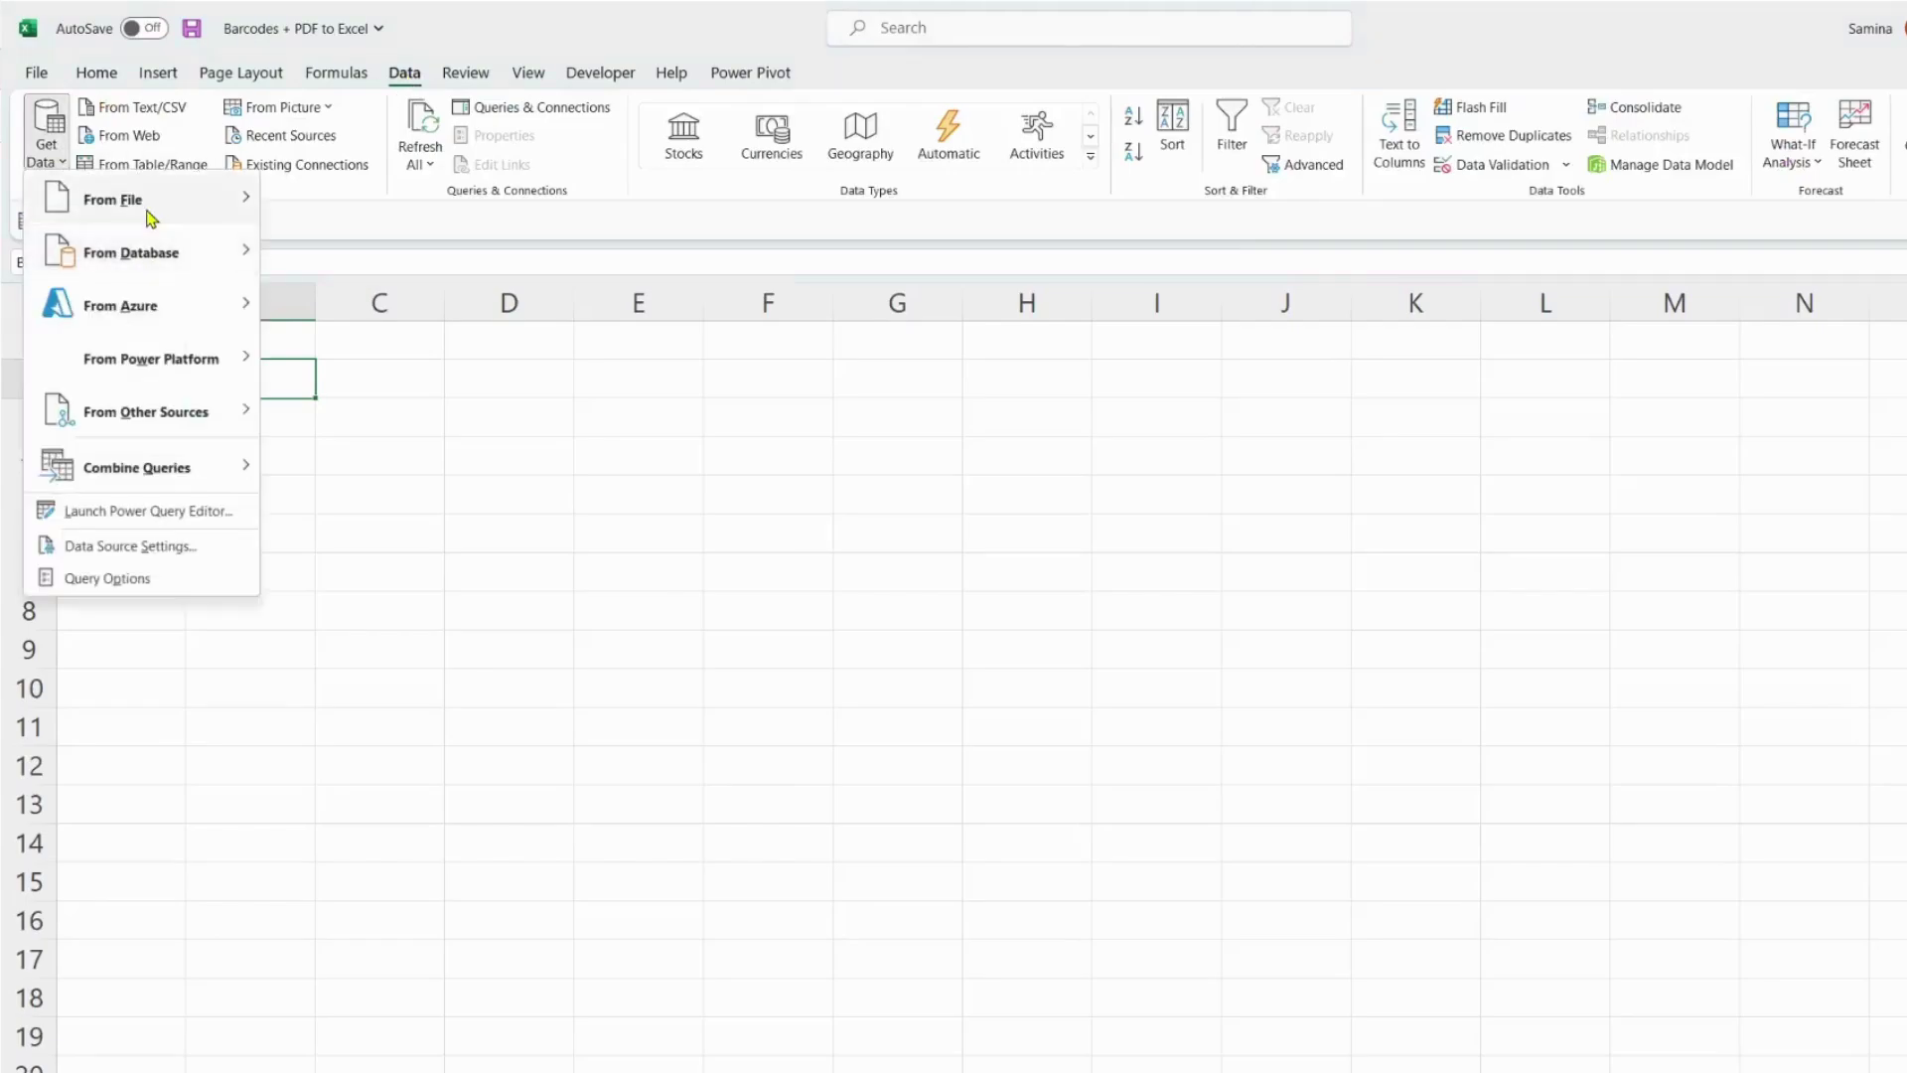
pyautogui.moveTo(192, 213)
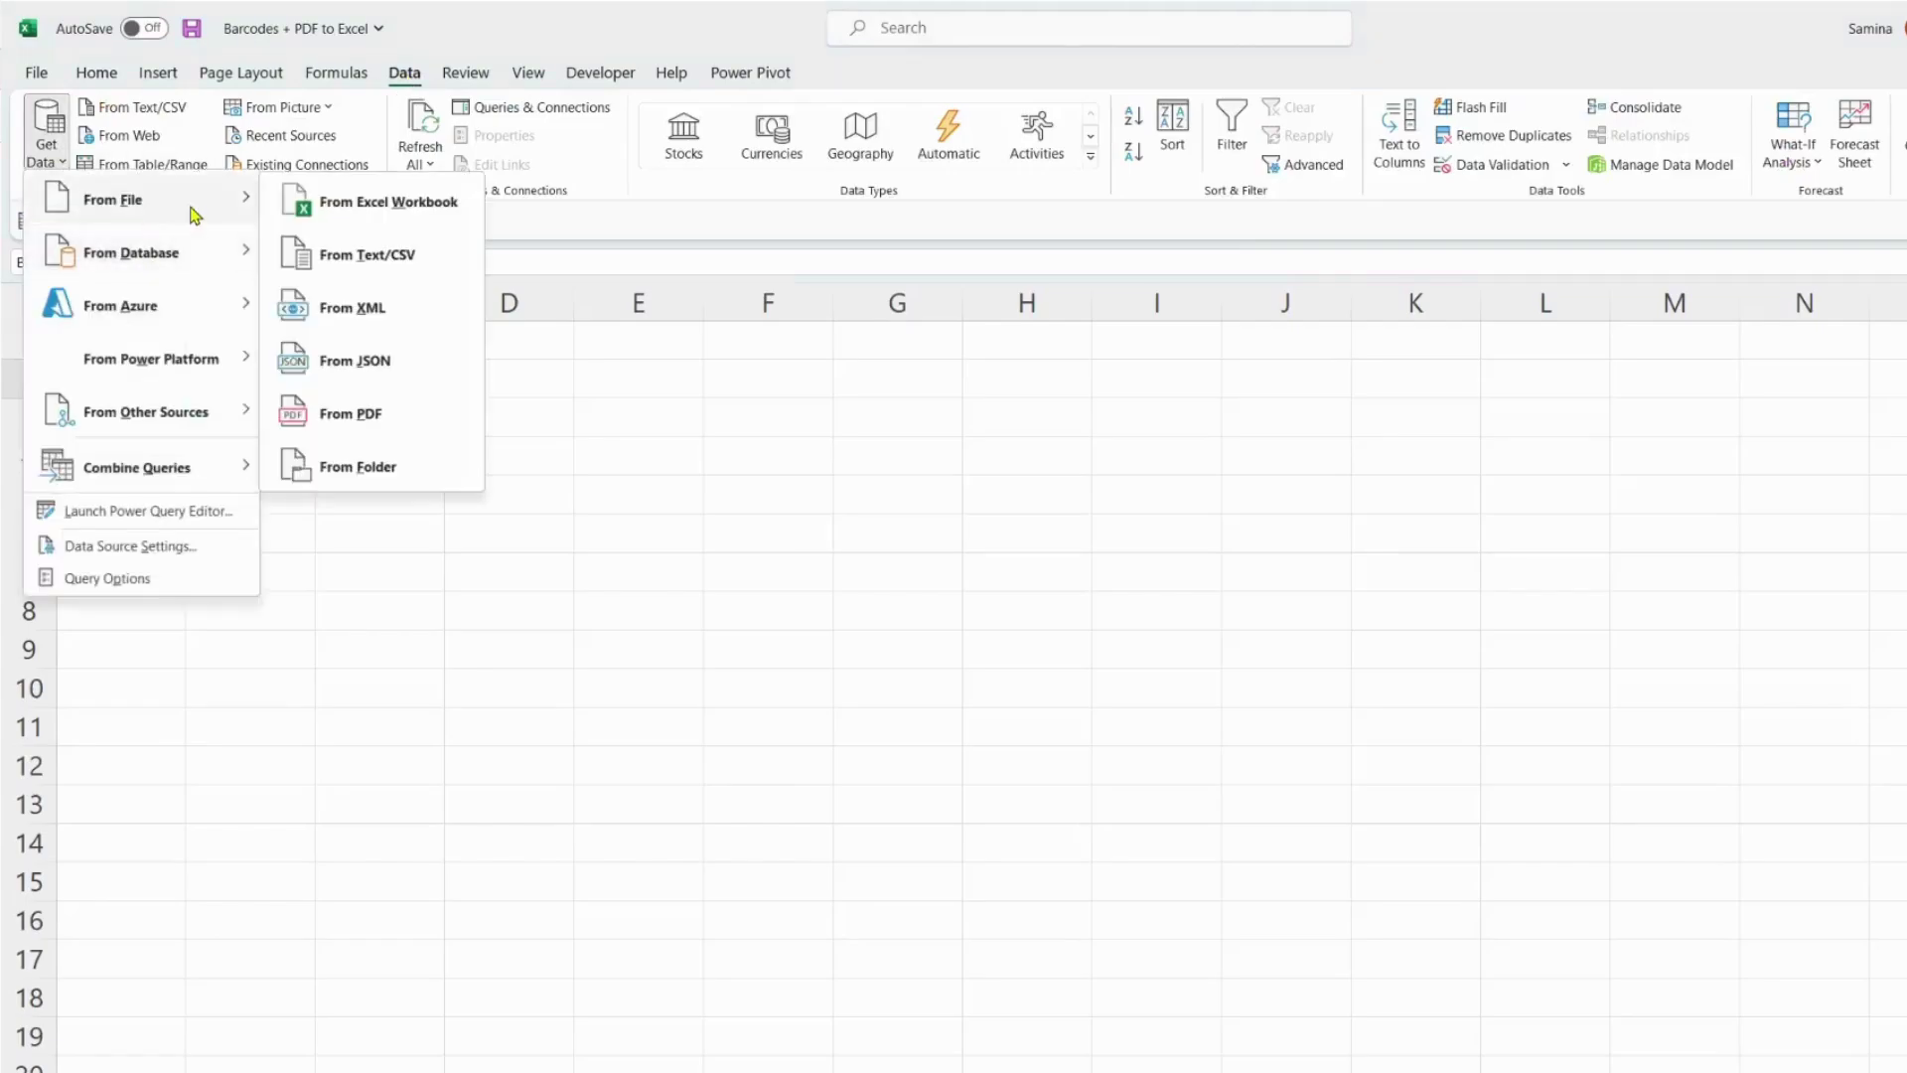
pyautogui.click(378, 425)
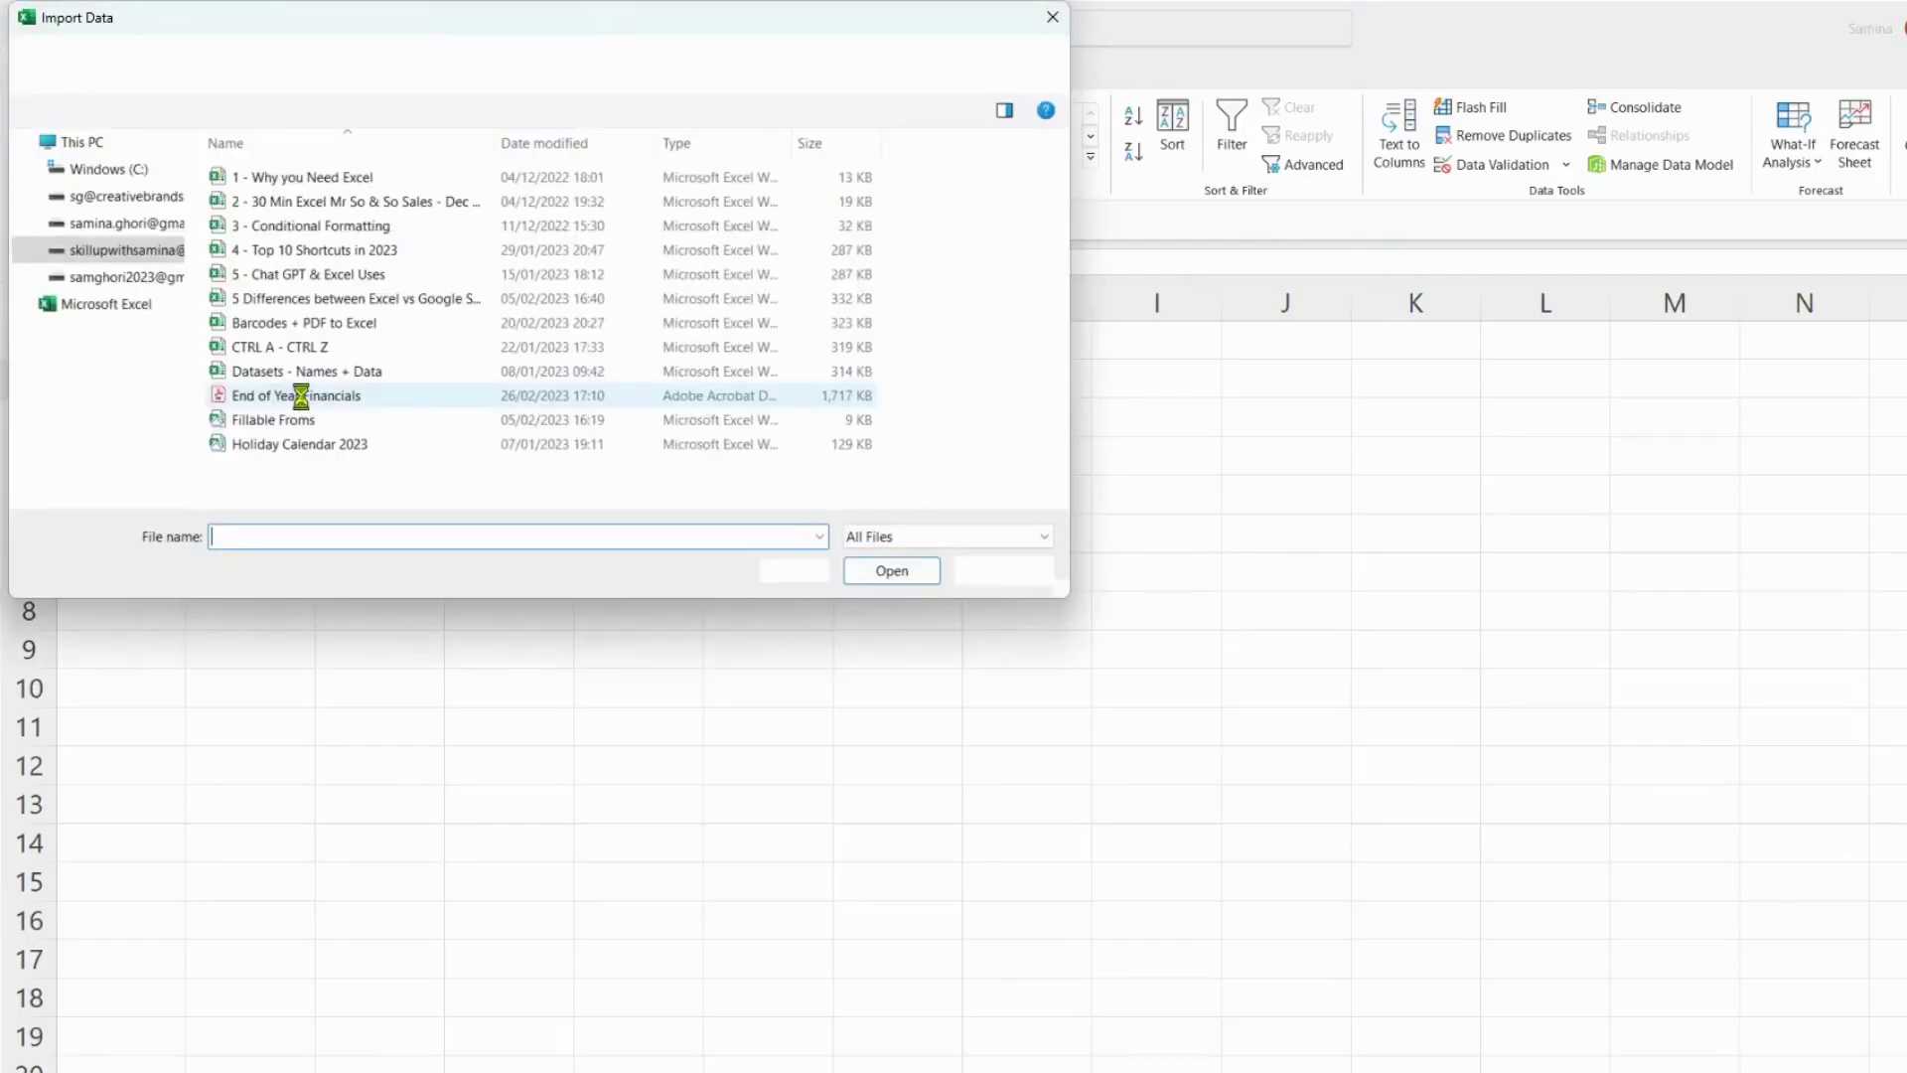
pyautogui.click(900, 578)
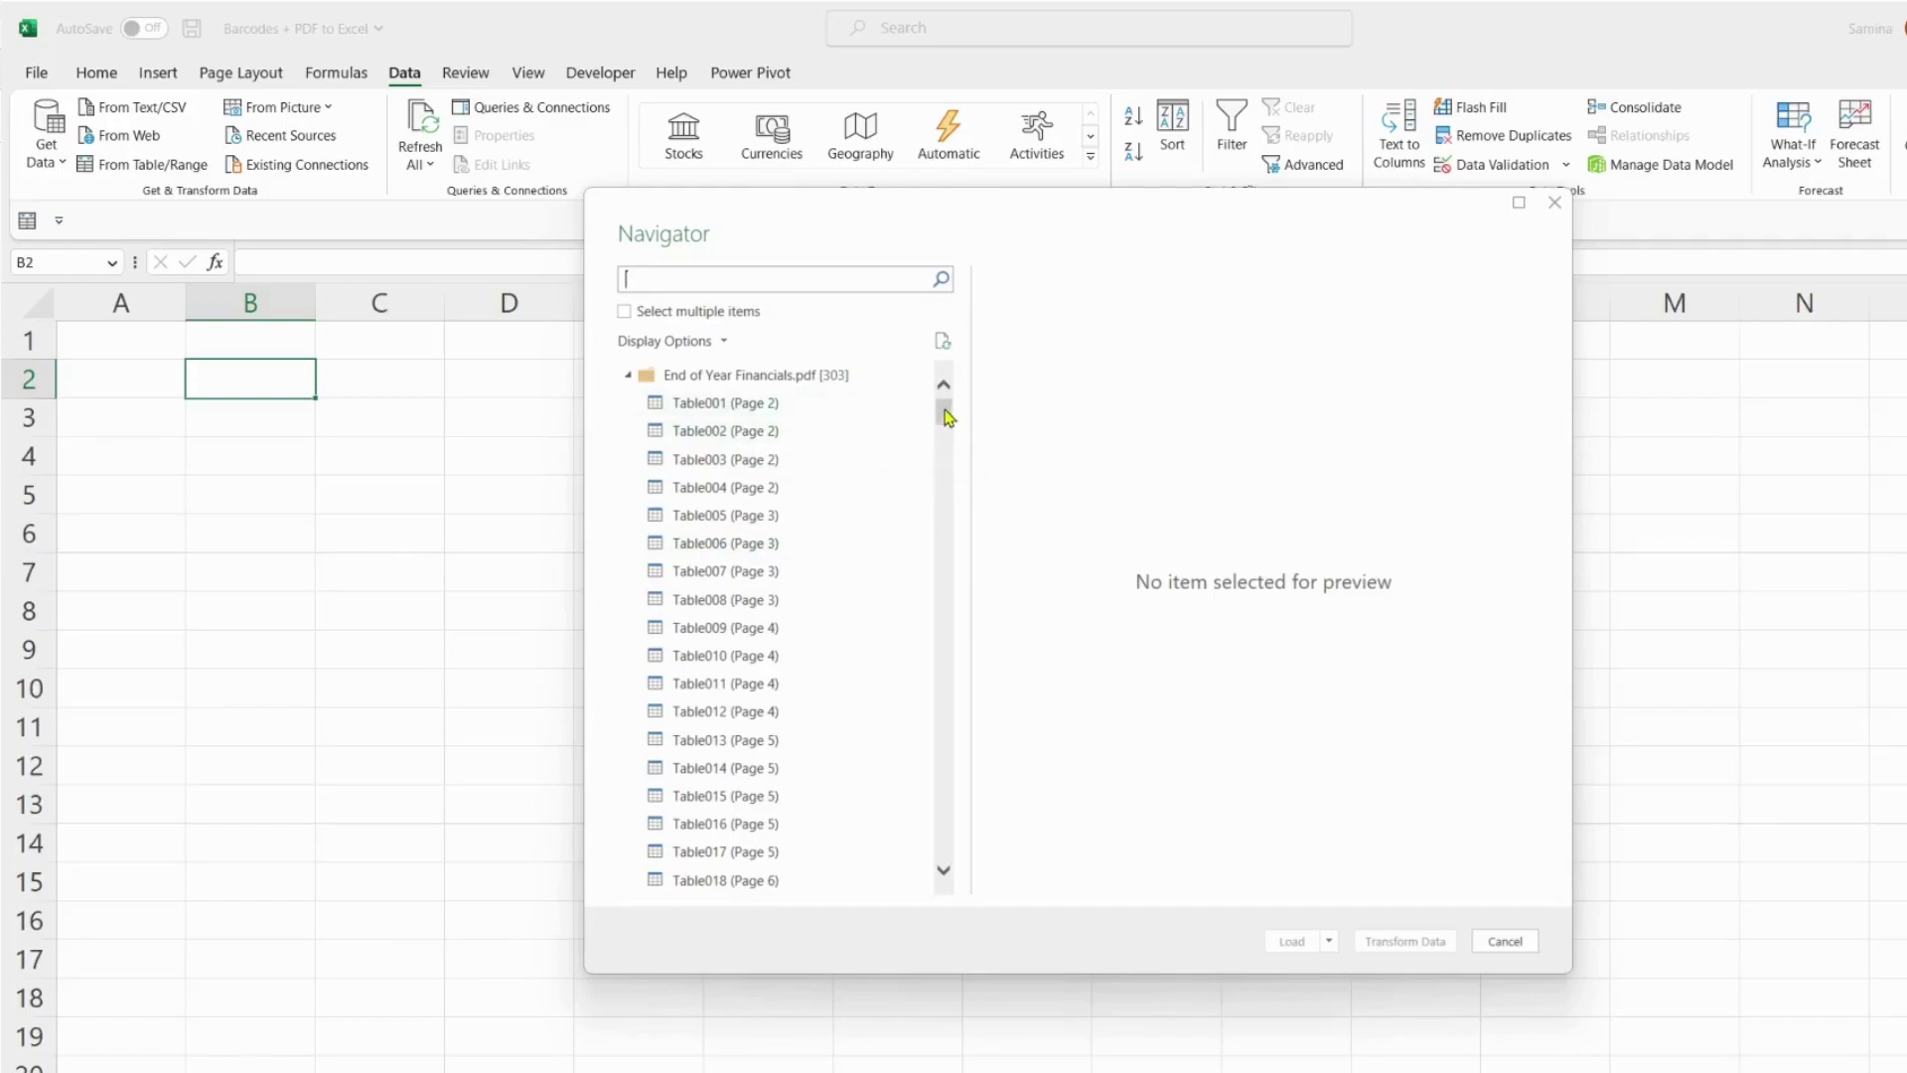
# Step: Scroll through the Navigator's detected tables, then return to the PDF in Acrobat Reader
pyautogui.moveTo(946, 417); pyautogui.dragTo(944, 872)
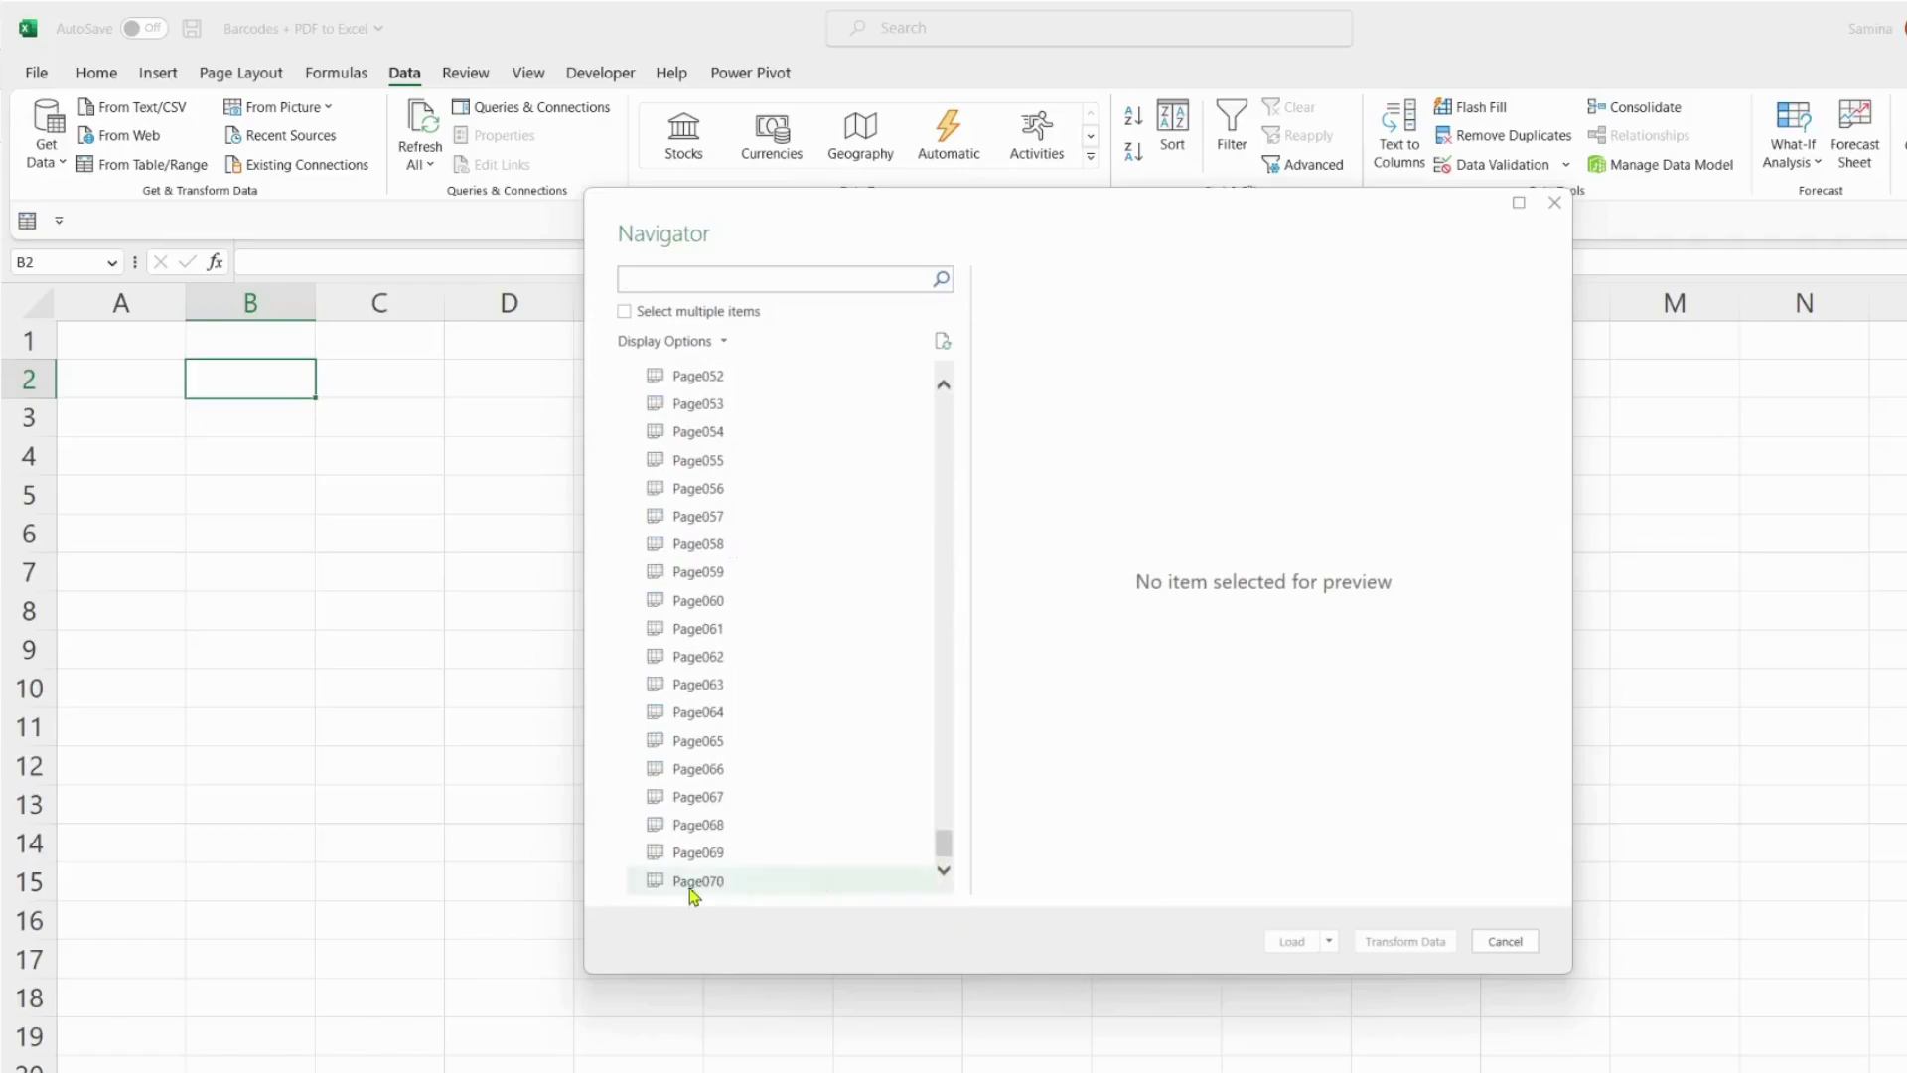
pyautogui.moveTo(945, 852); pyautogui.dragTo(943, 409)
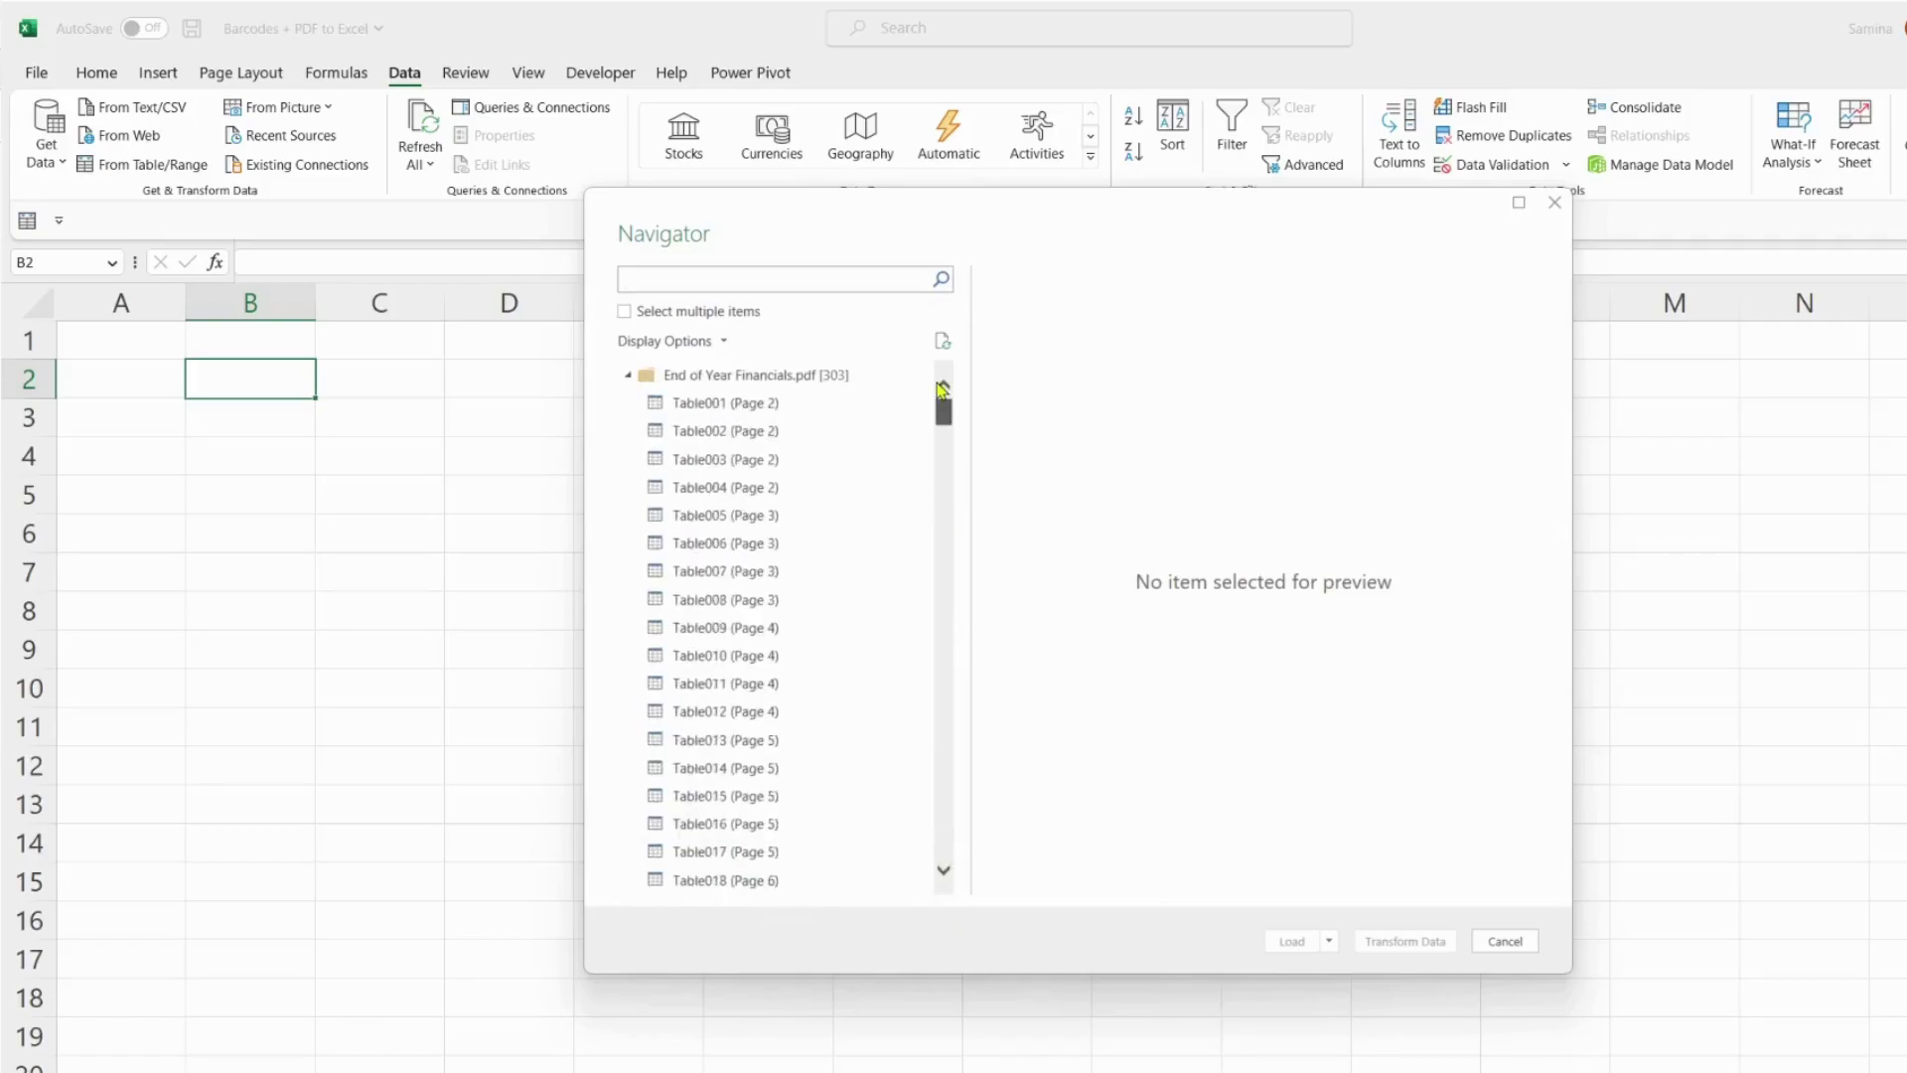
pyautogui.hotkey('alt', 'Tab')
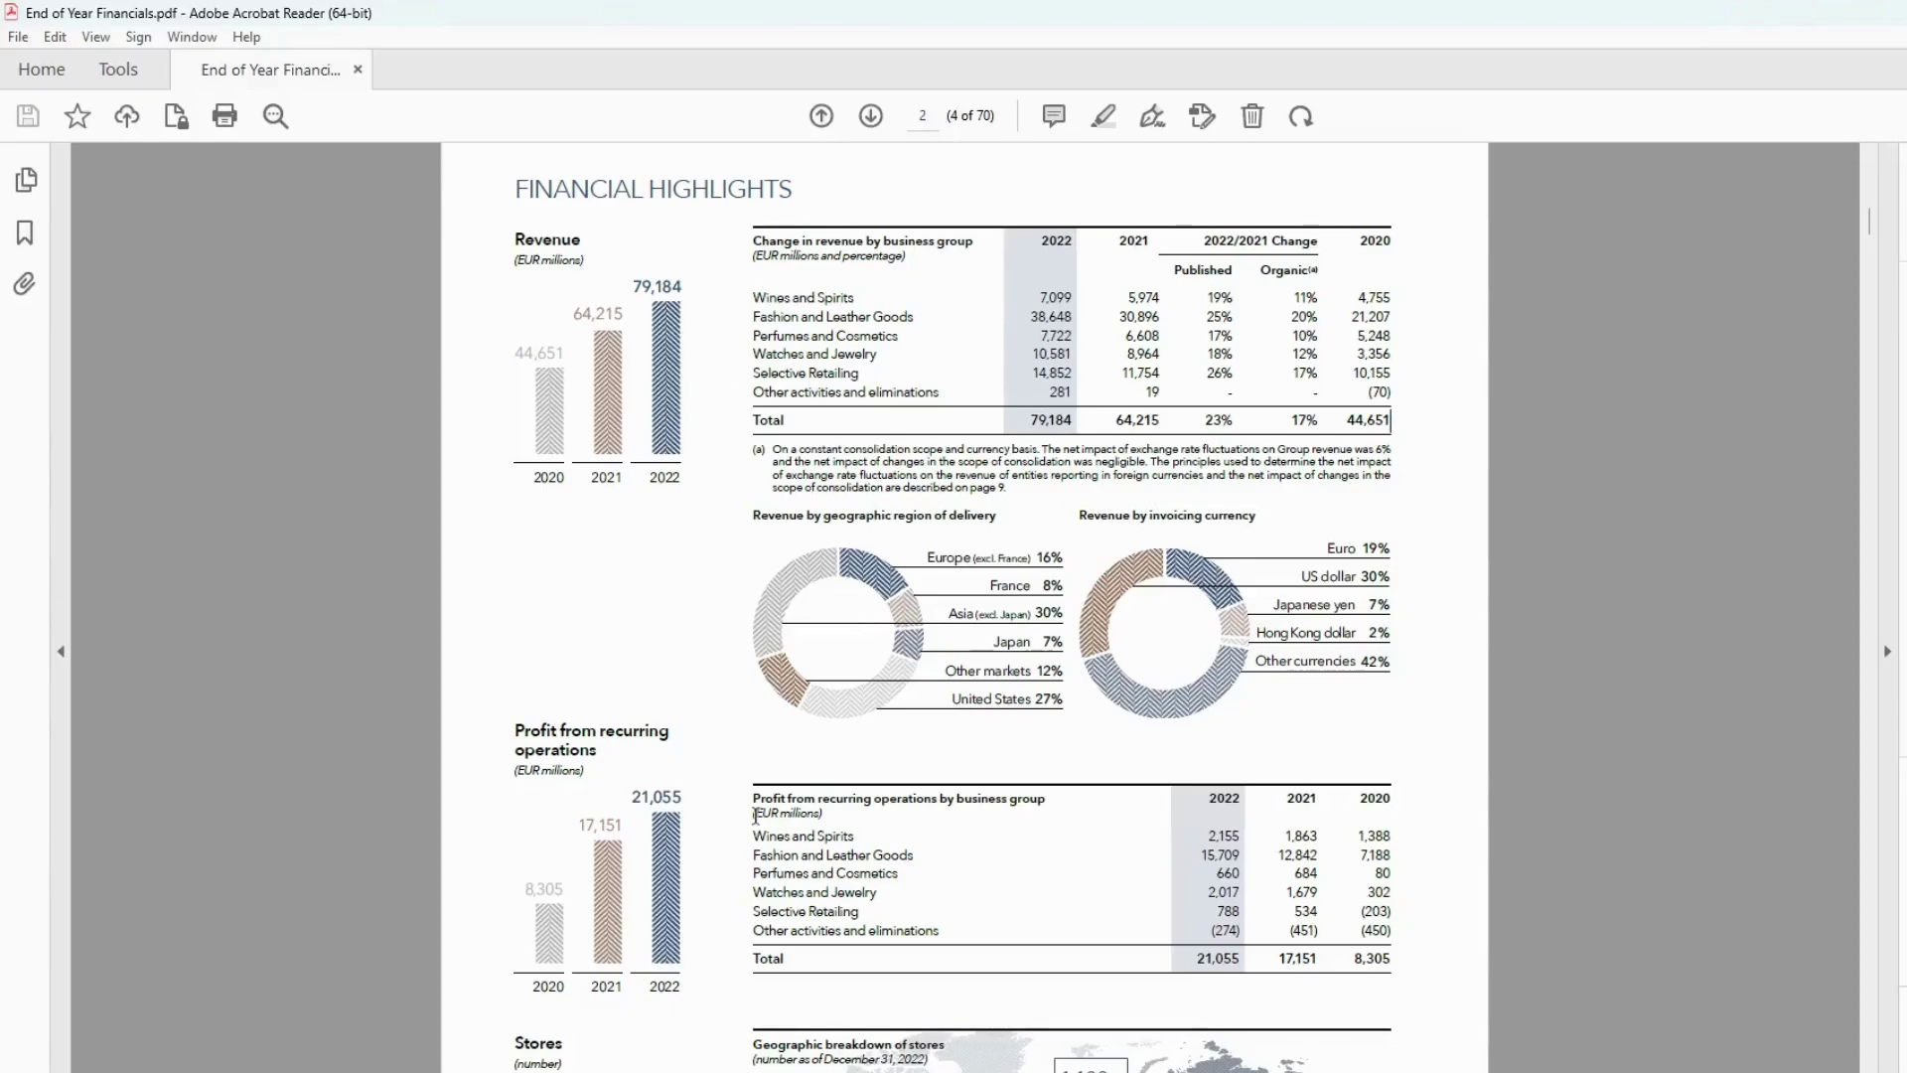
# Step: Select the Profit from recurring operations by business group table down to its 8,305 total
pyautogui.moveTo(753, 804); pyautogui.dragTo(1366, 950)
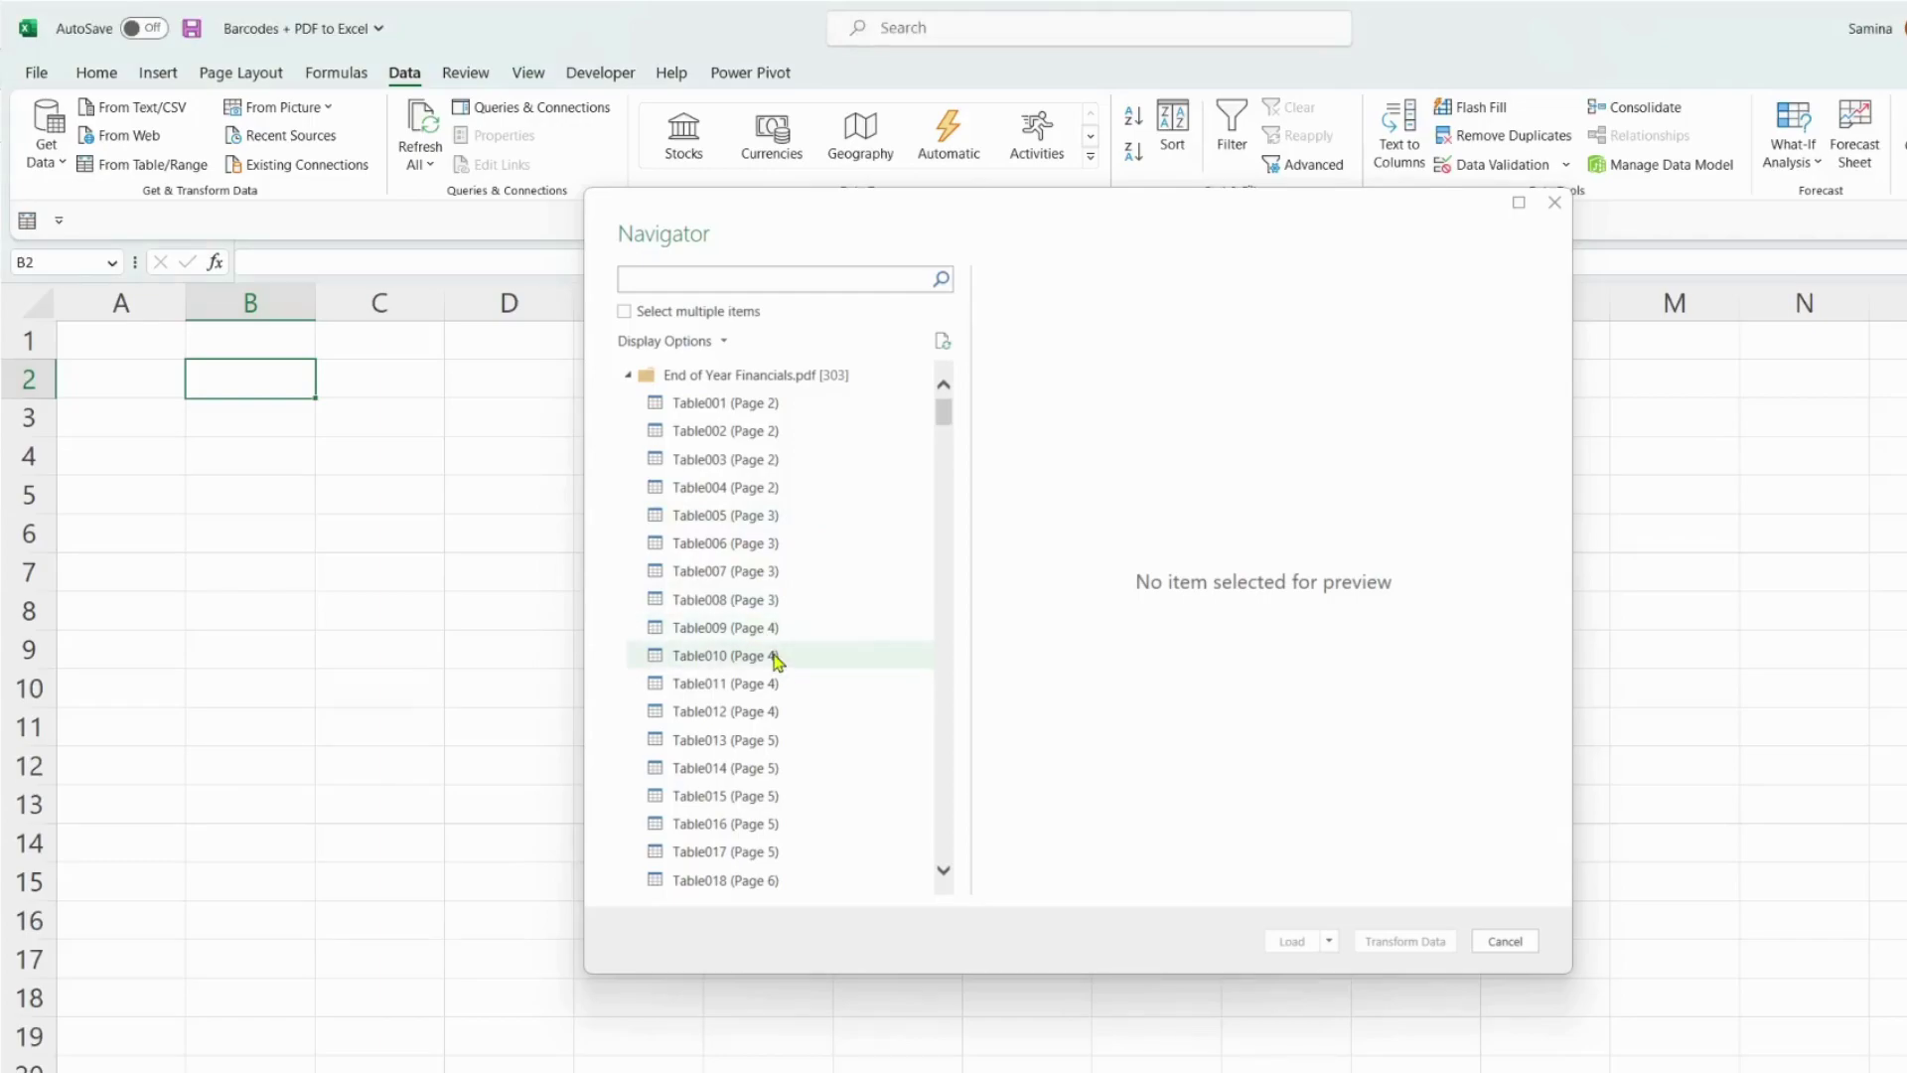
# Step: Preview Table010 and Table011, then choose Table012 (Page 4) and scroll its columns
pyautogui.click(773, 658)
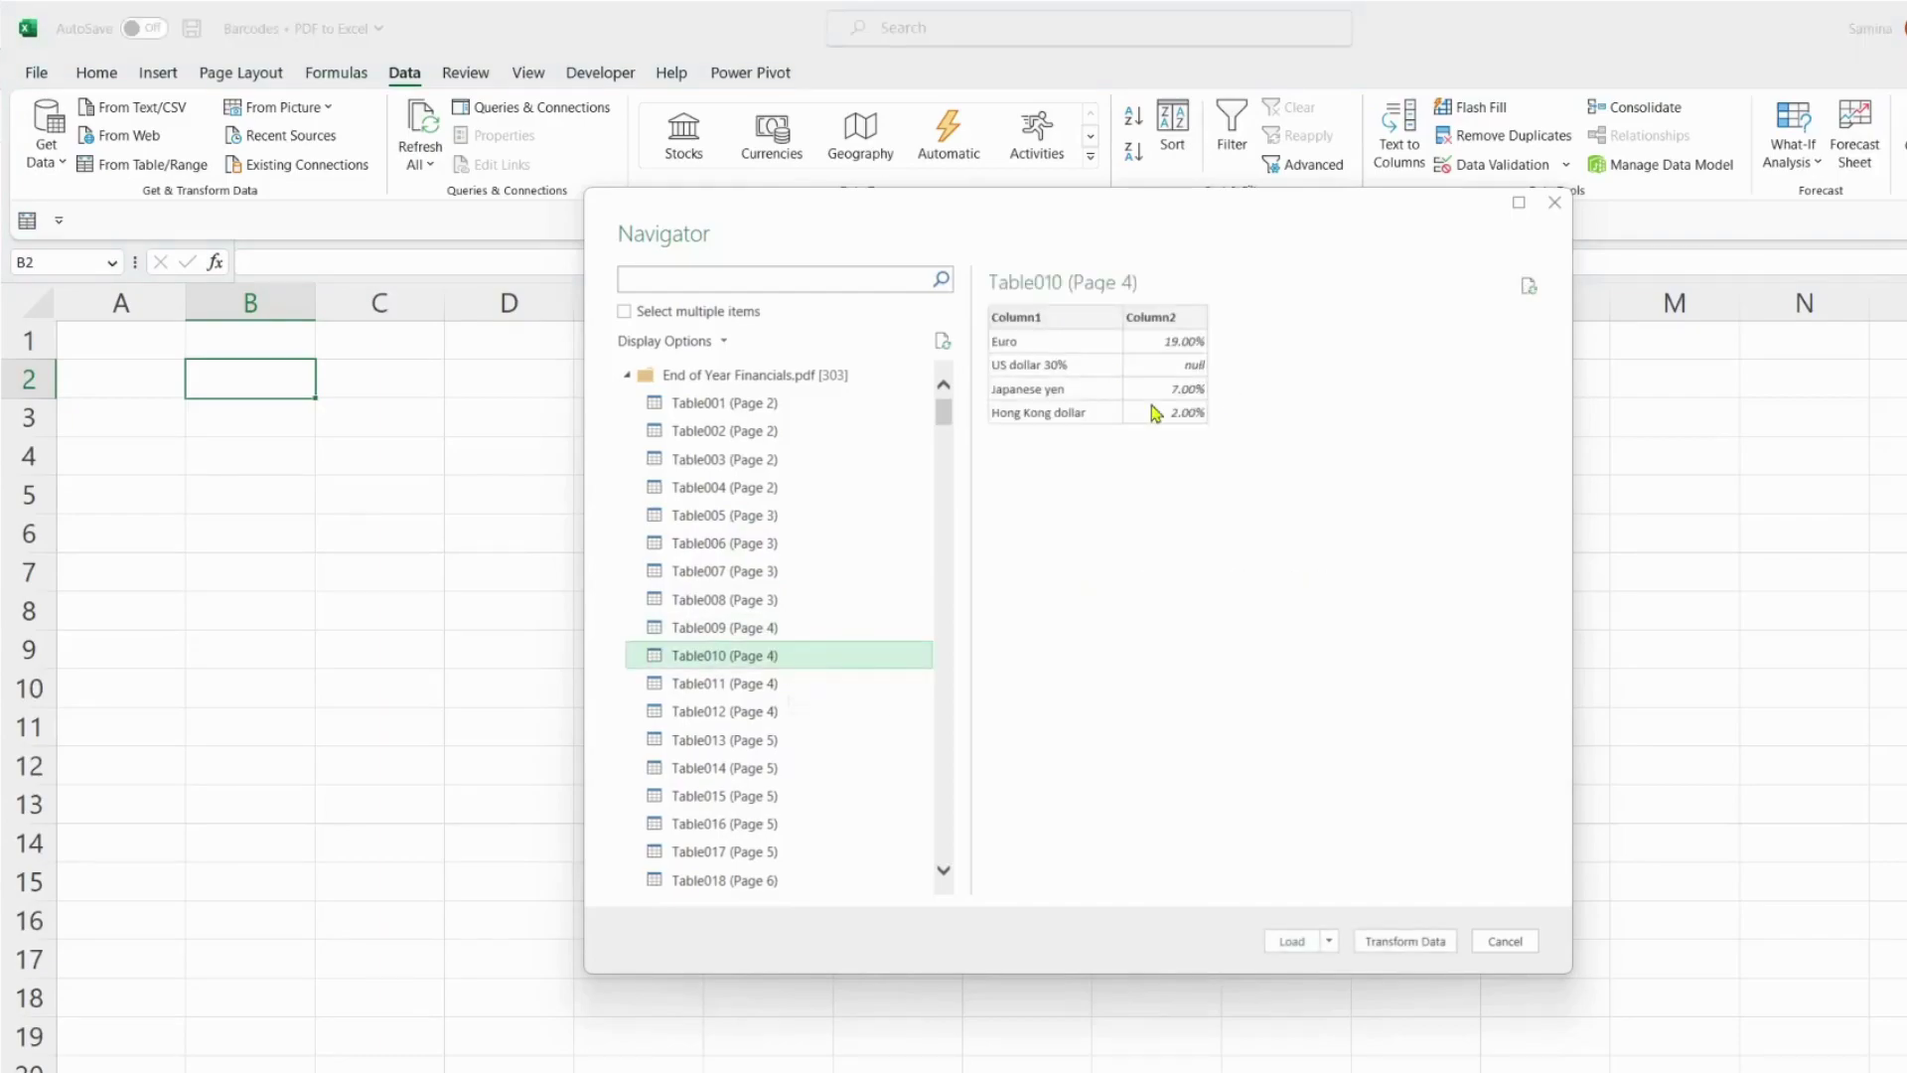
pyautogui.click(740, 688)
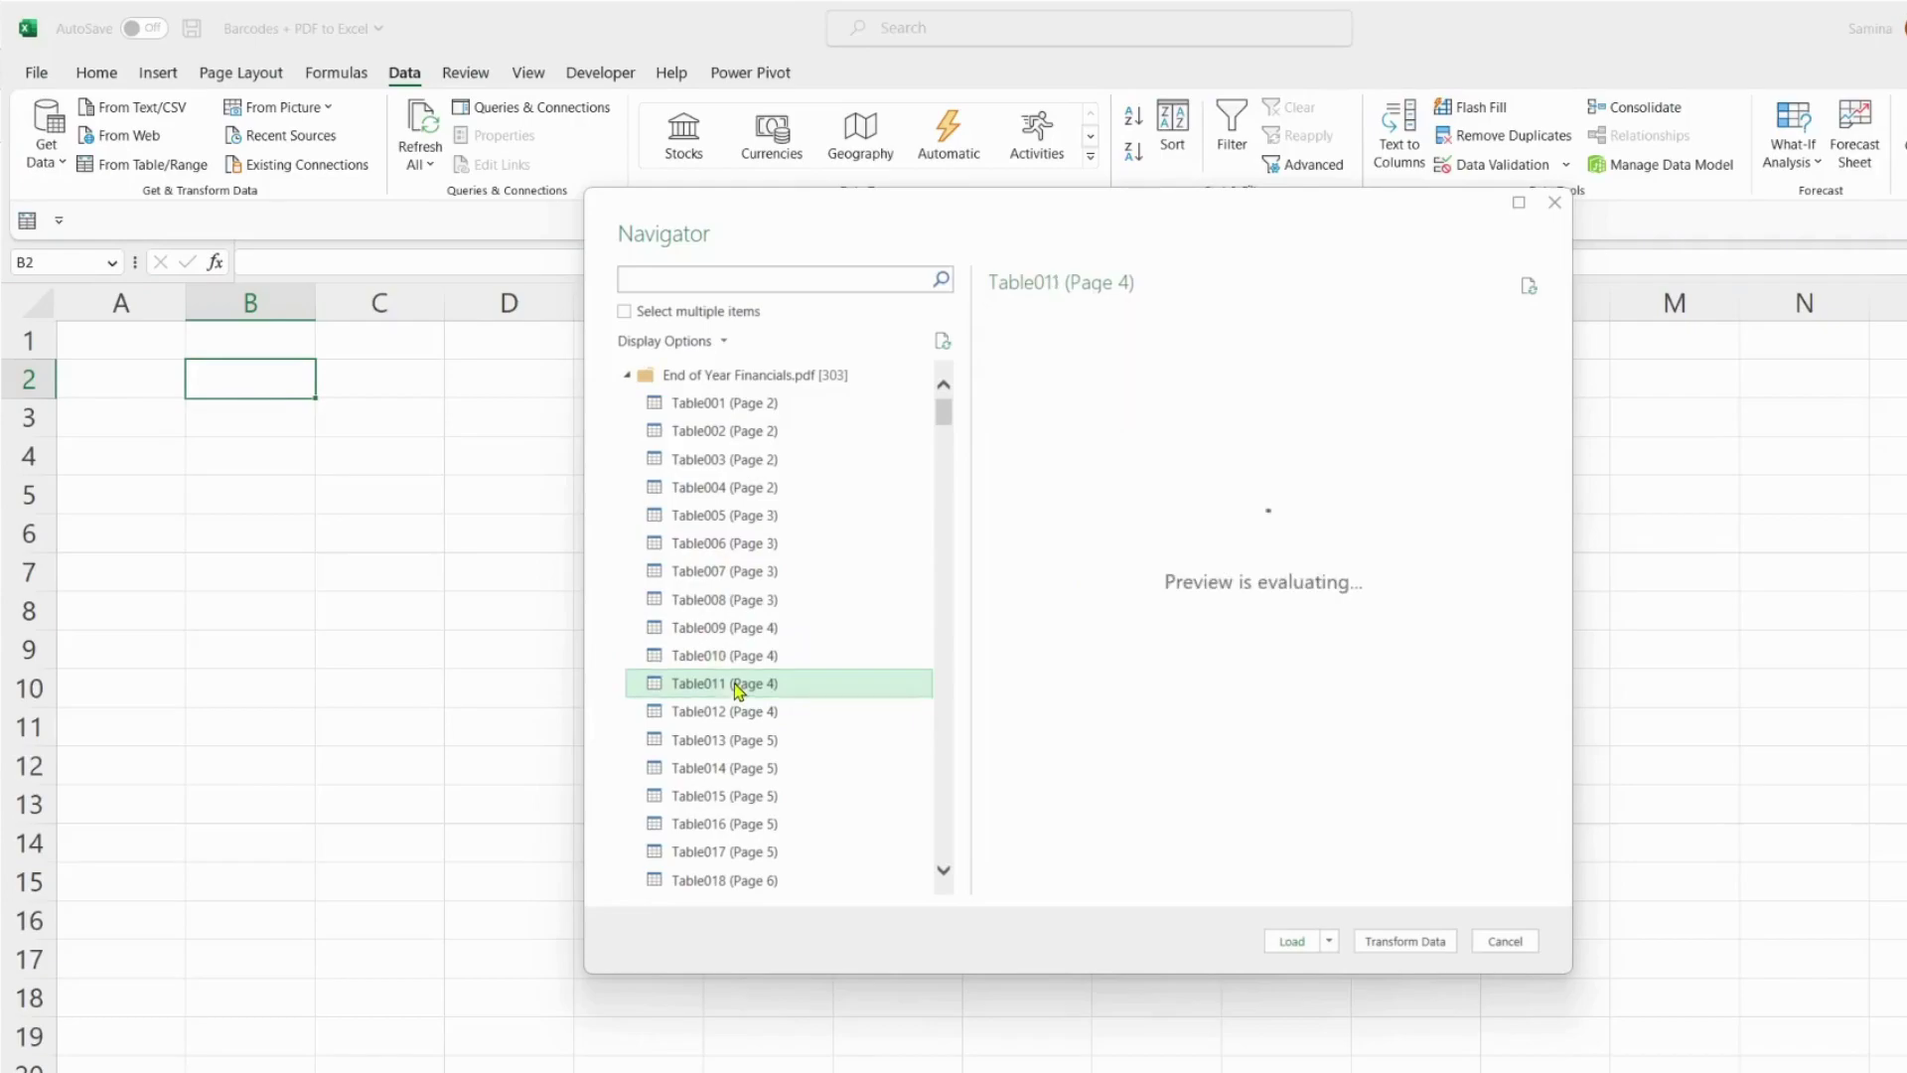
pyautogui.click(746, 715)
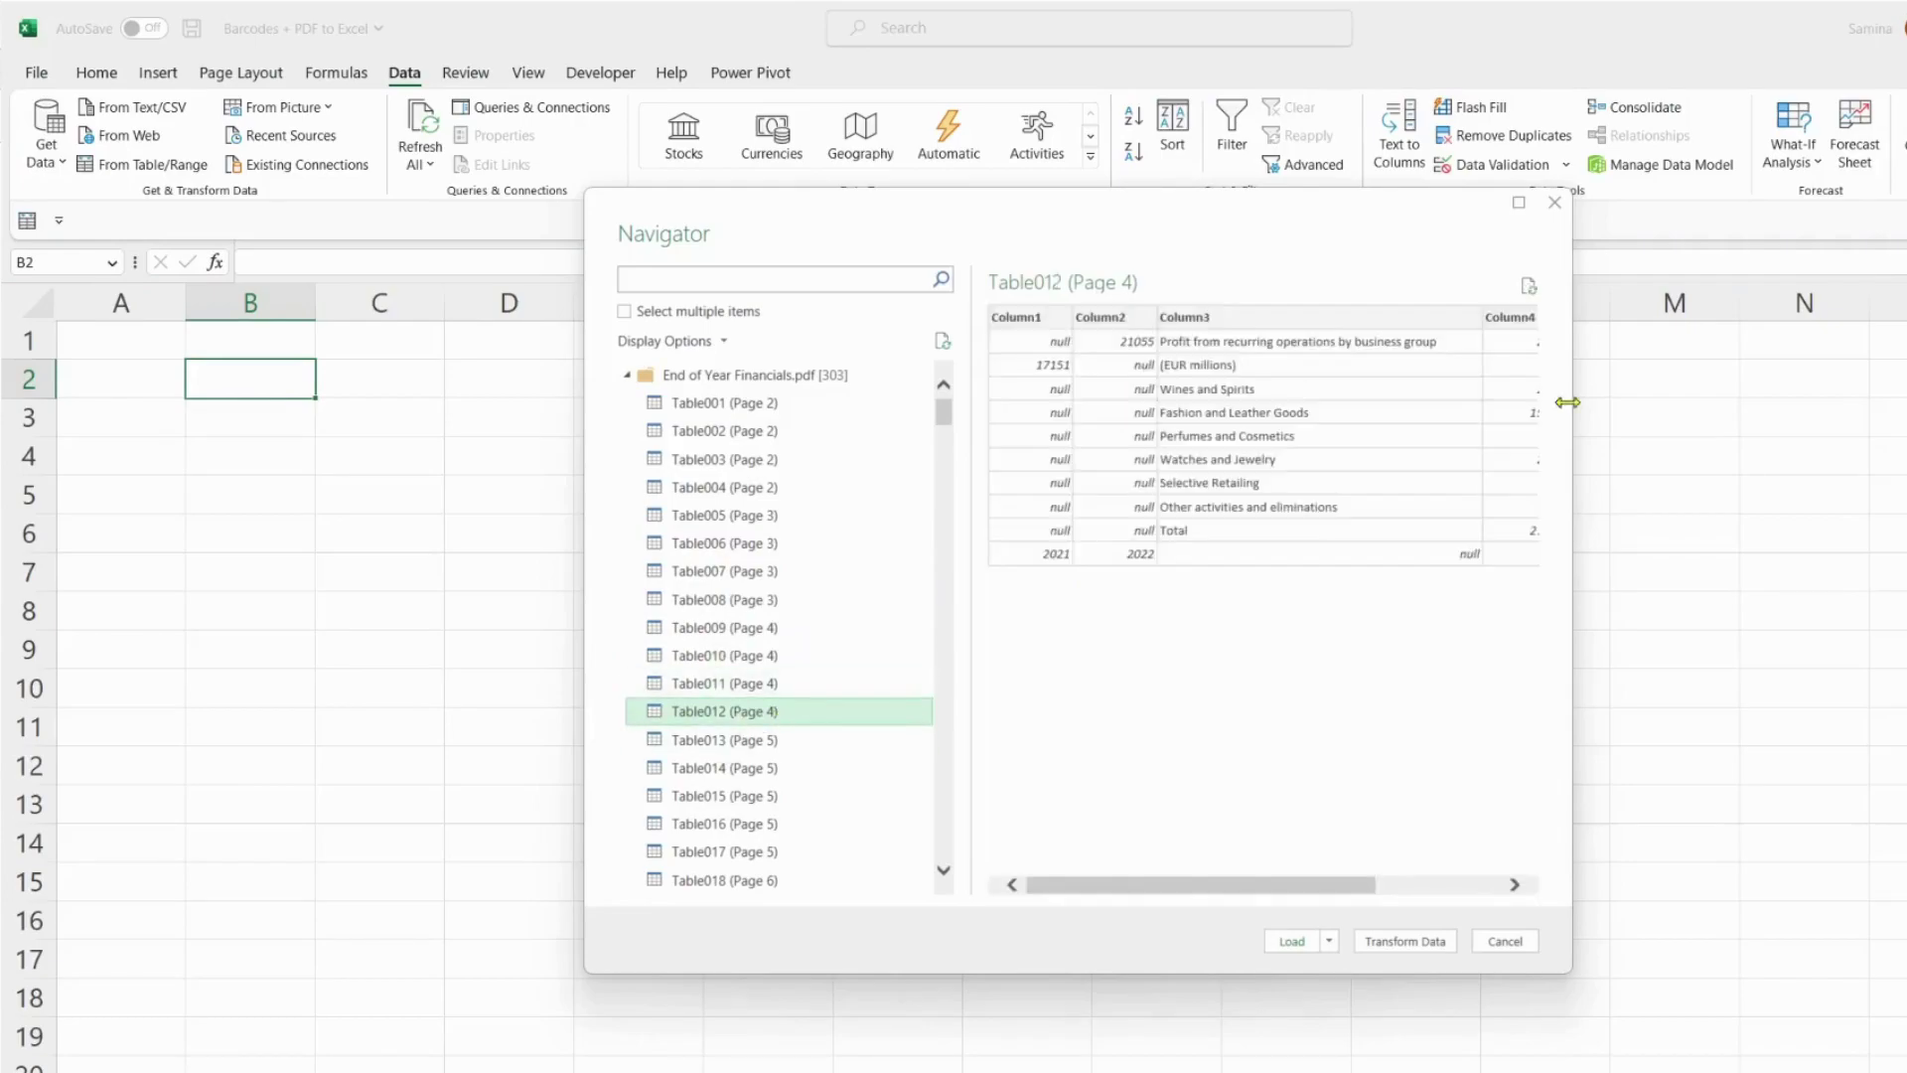
pyautogui.moveTo(1198, 886); pyautogui.dragTo(1364, 897)
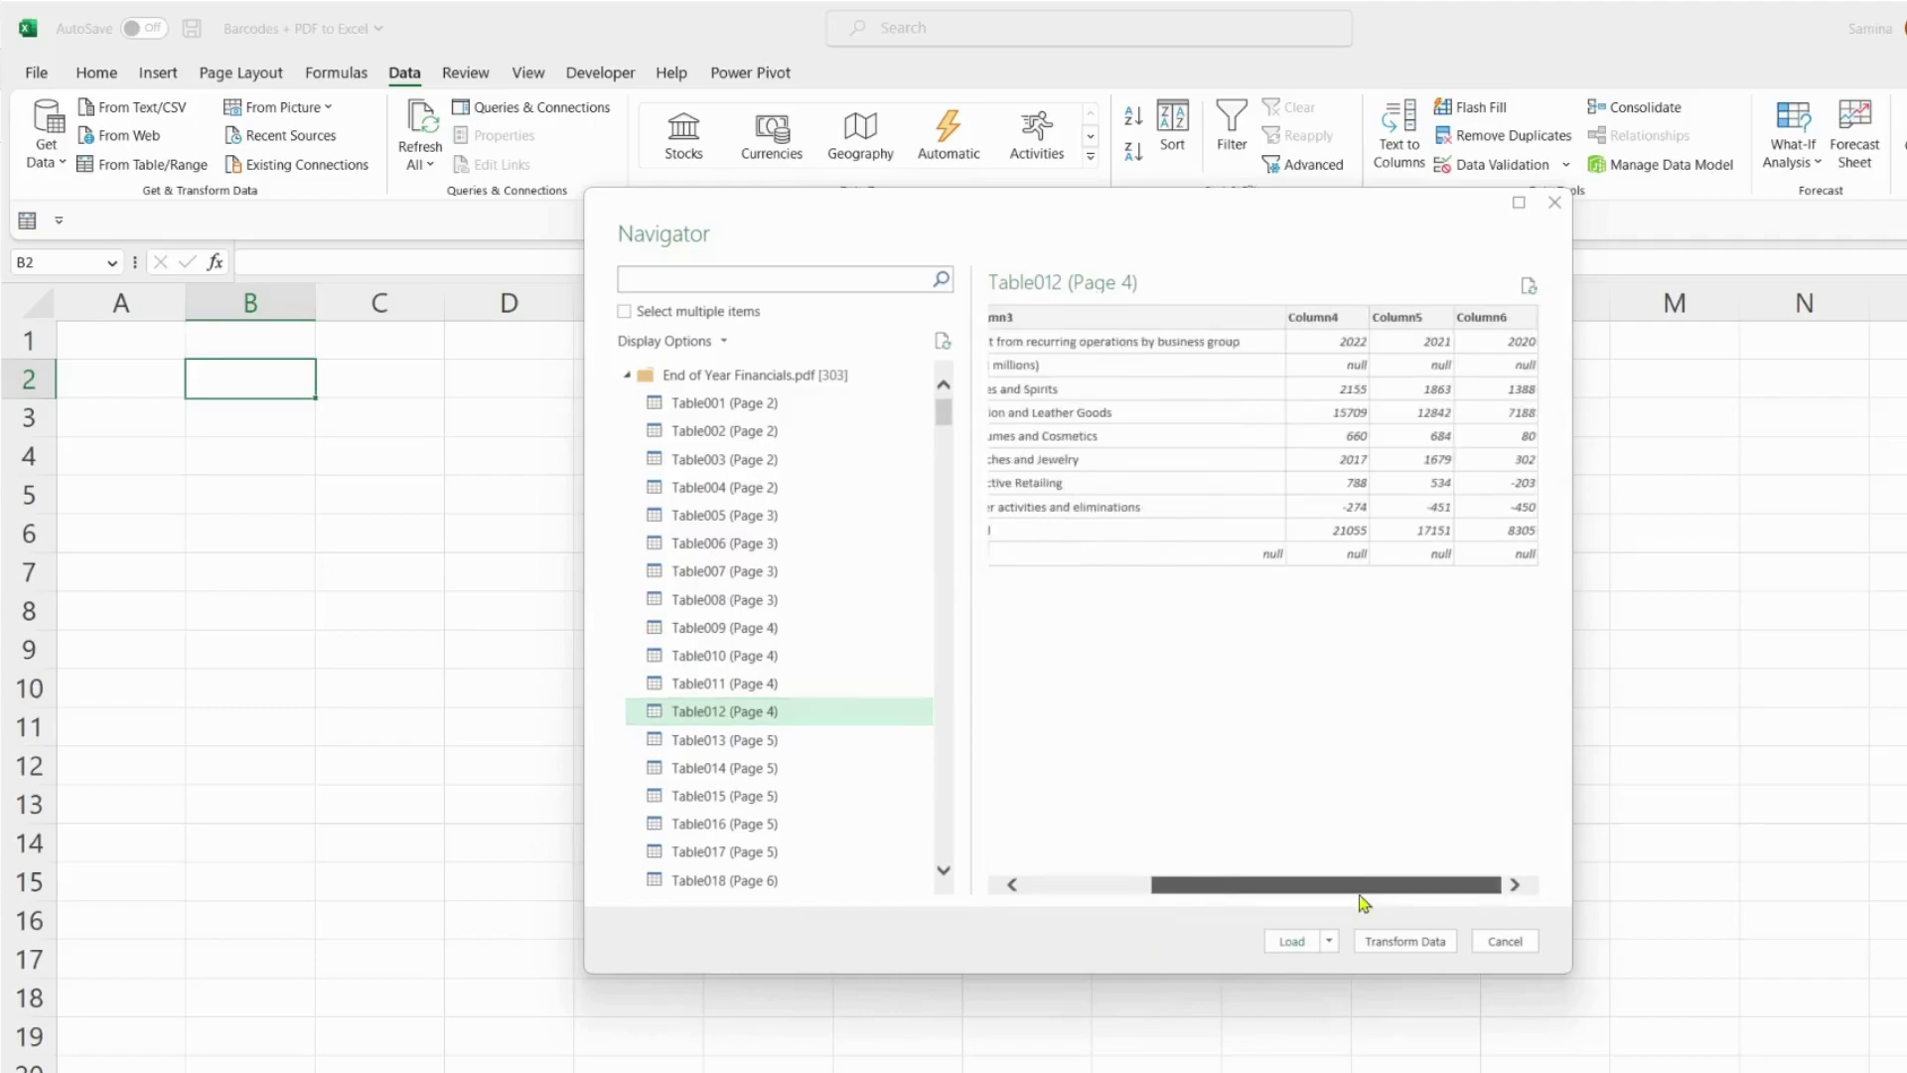
pyautogui.click(1081, 890)
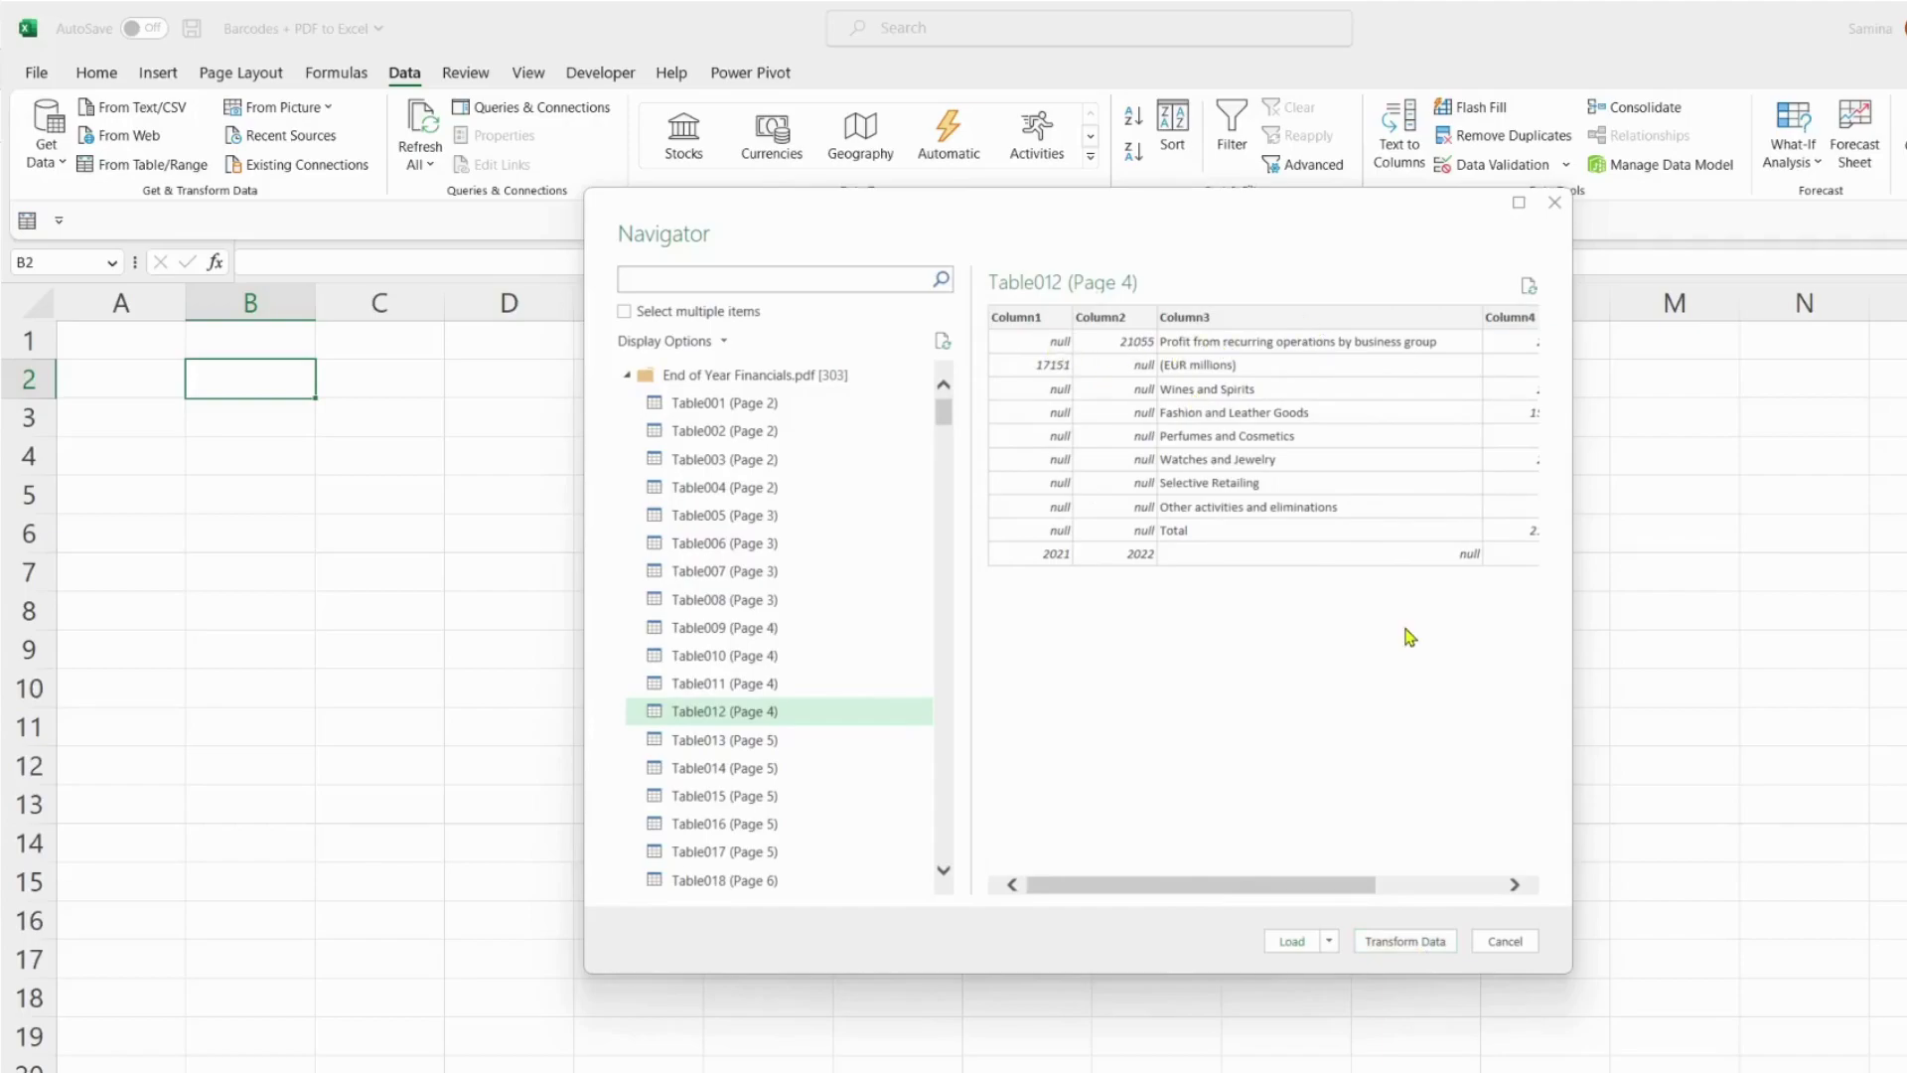
pyautogui.moveTo(1282, 891); pyautogui.dragTo(1460, 899)
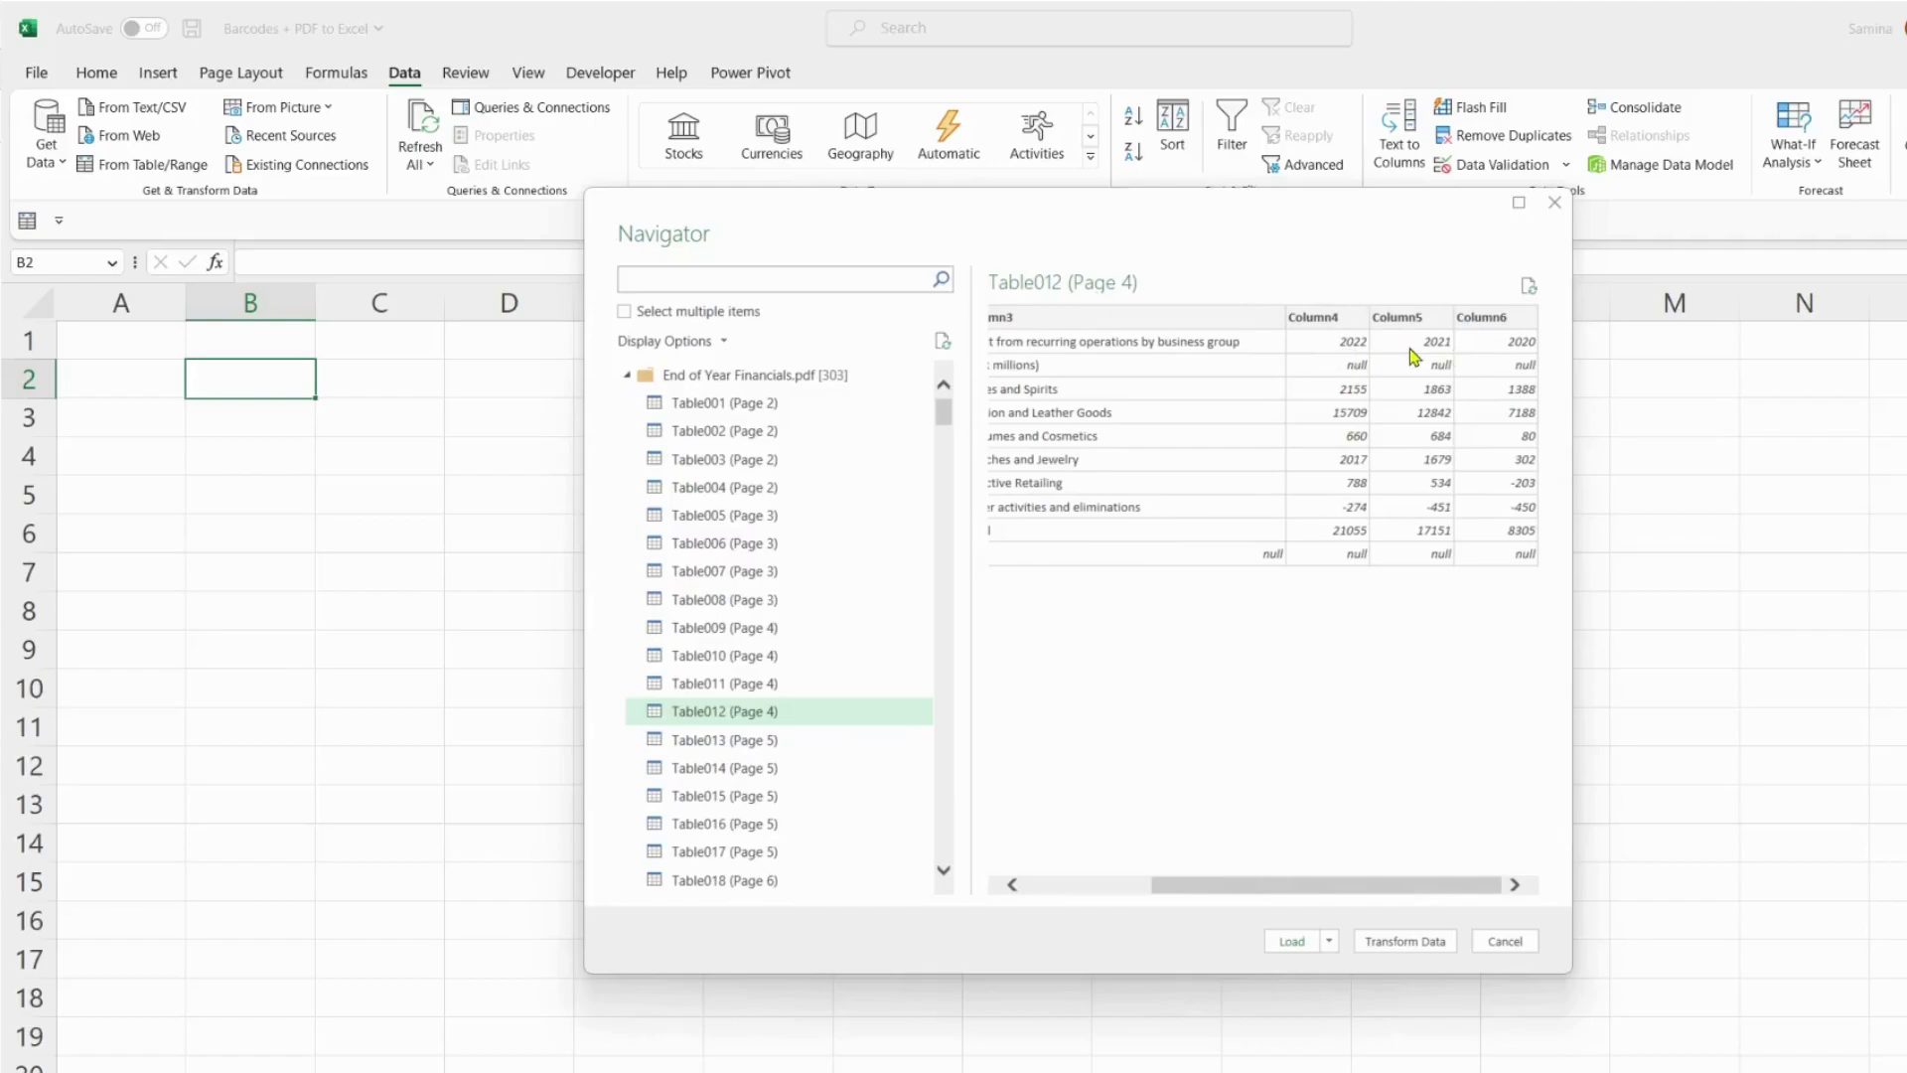
# Step: Transform Table012 in Power Query and promote its first row to 2022, 2021, 2020 headers
pyautogui.click(1412, 943)
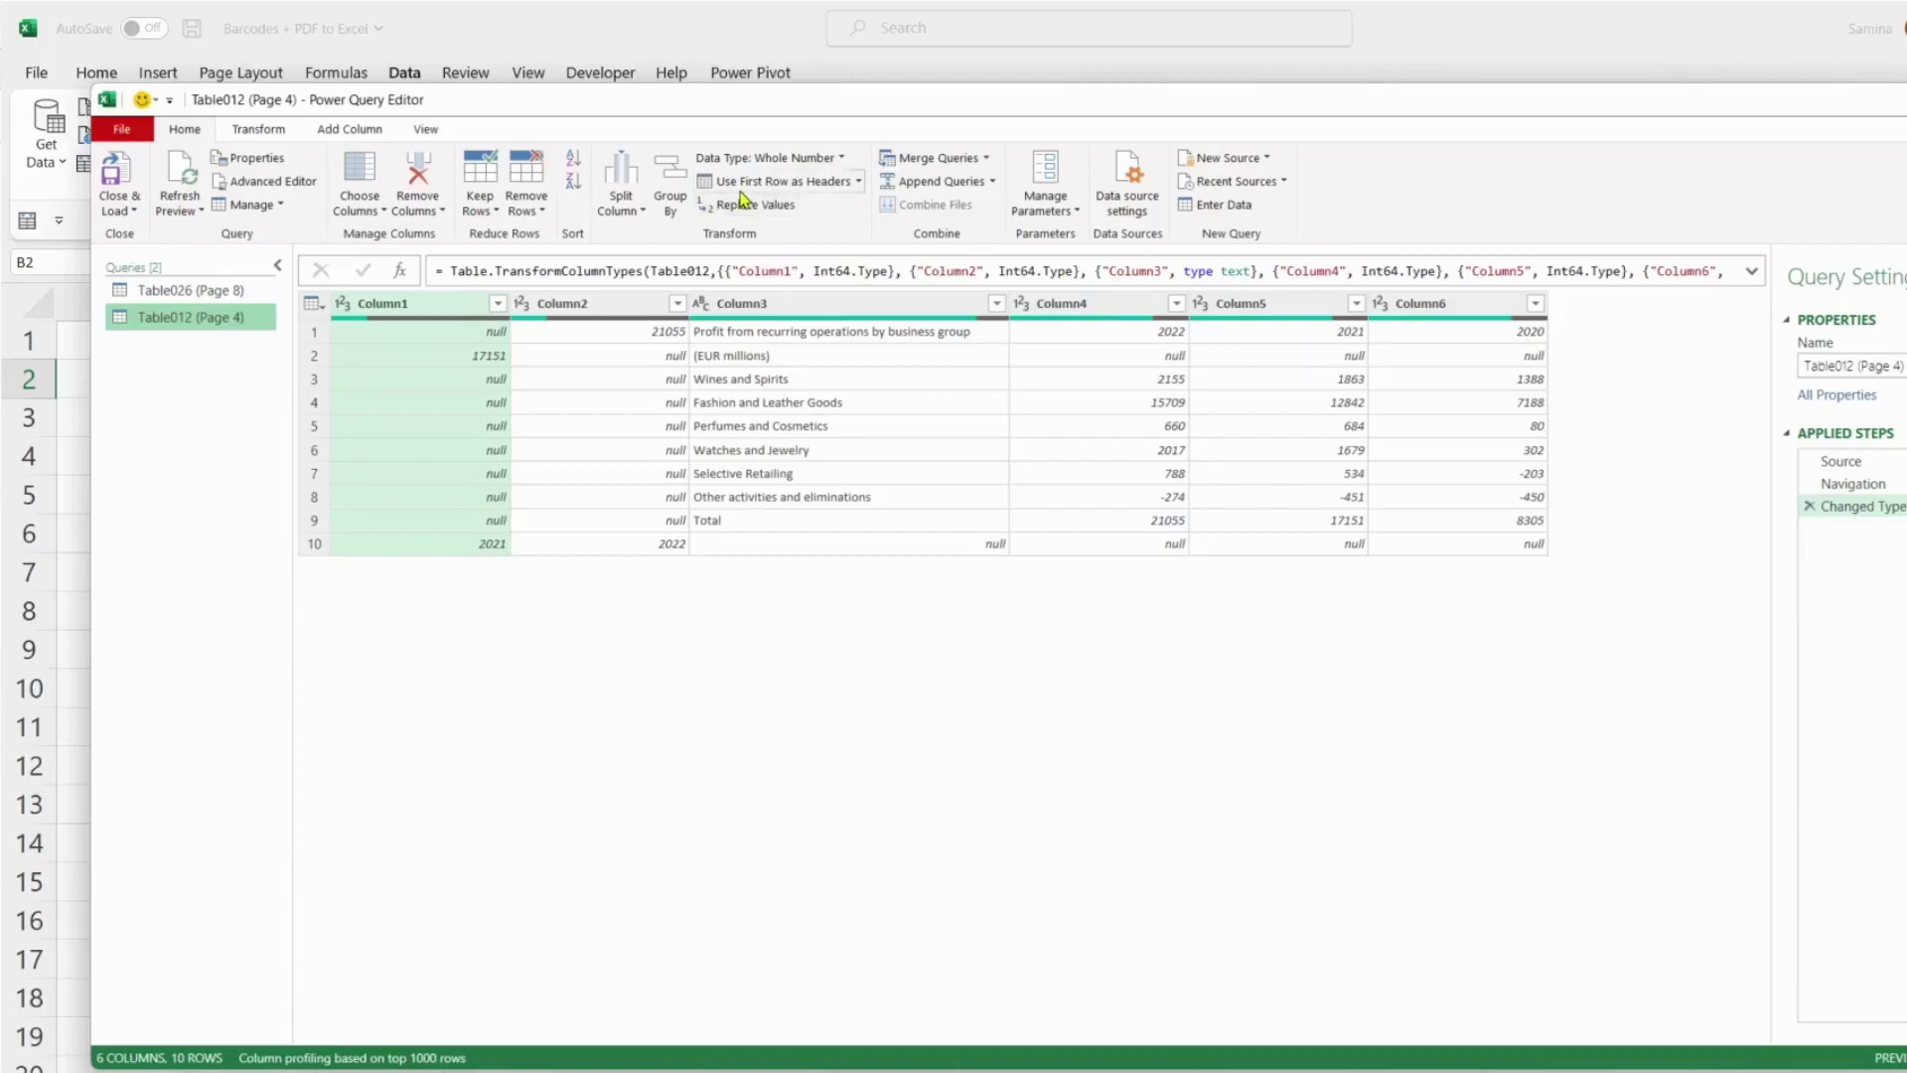
pyautogui.click(816, 195)
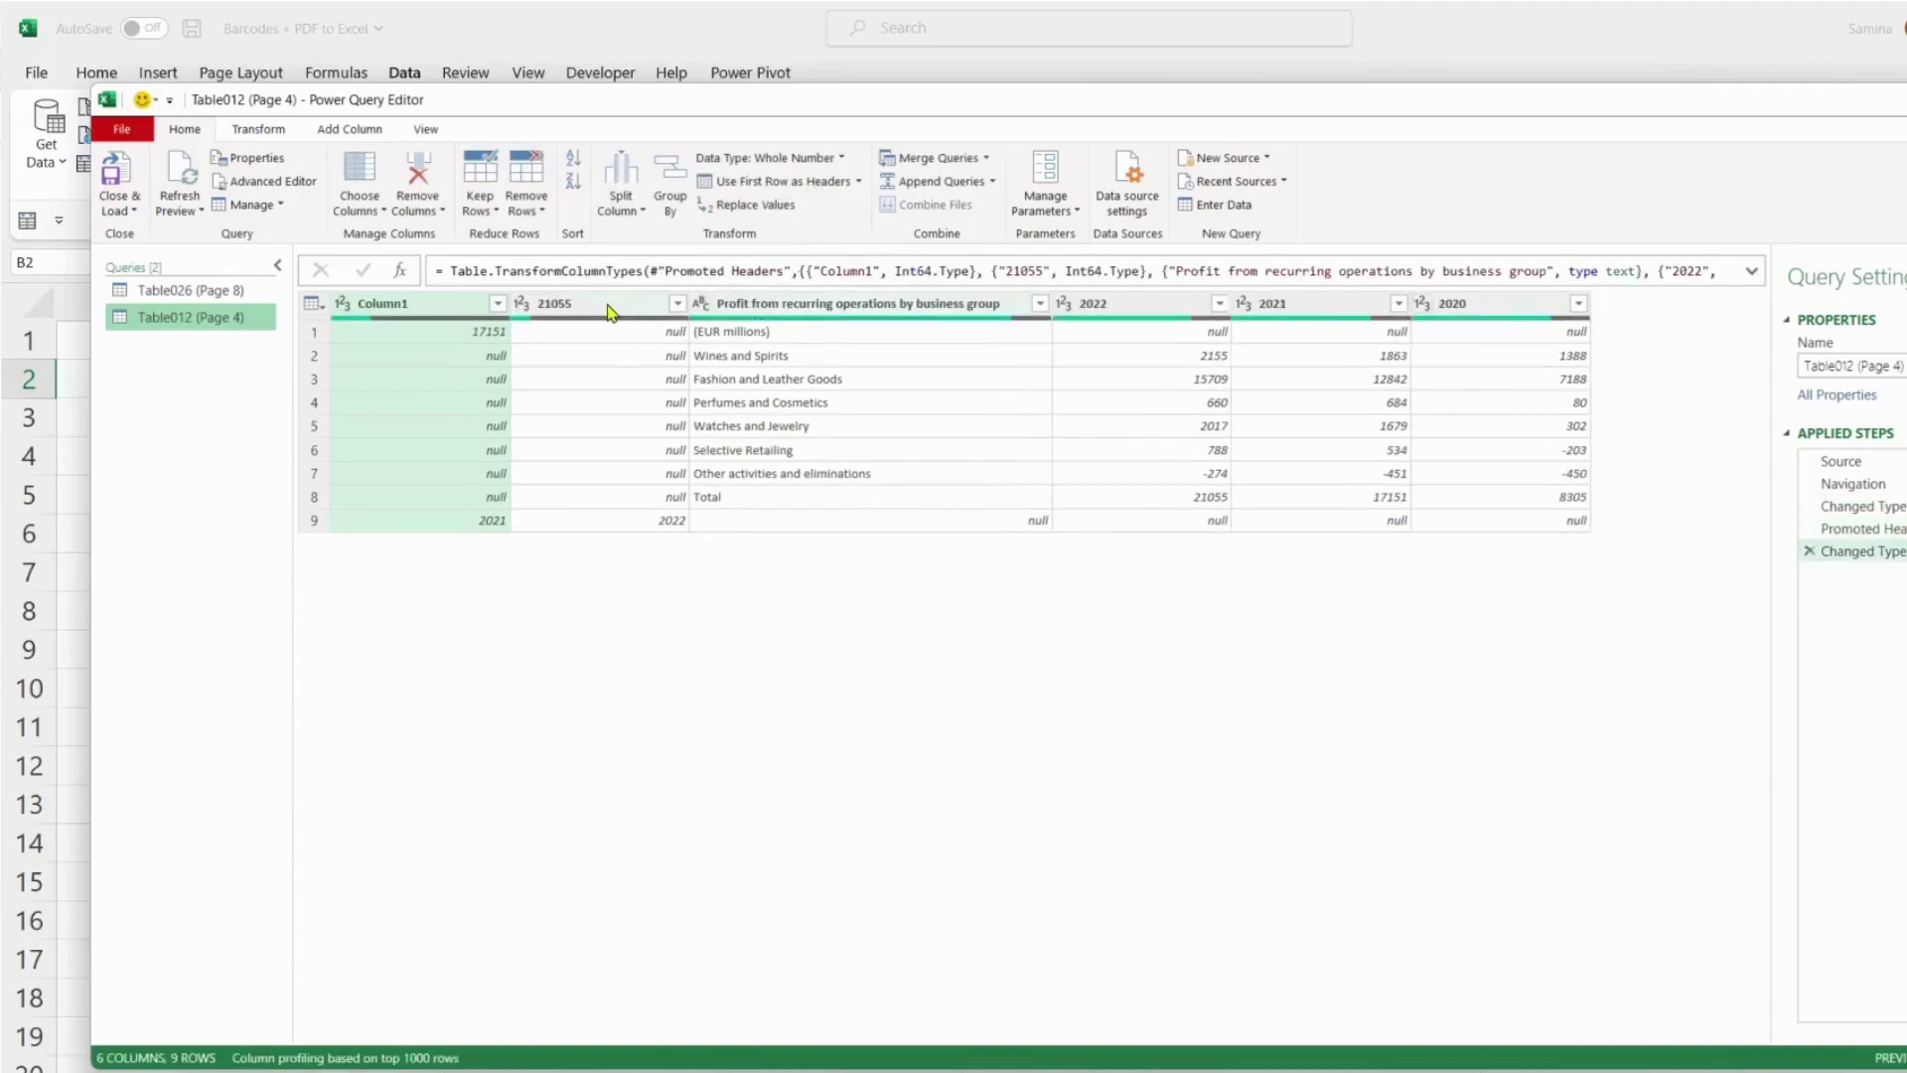
# Step: Remove the stray 21055 and Column1 columns from Table012
pyautogui.moveTo(609, 312)
pyautogui.mouseDown()
pyautogui.moveTo(490, 308)
pyautogui.moveTo(596, 313)
pyautogui.mouseUp()
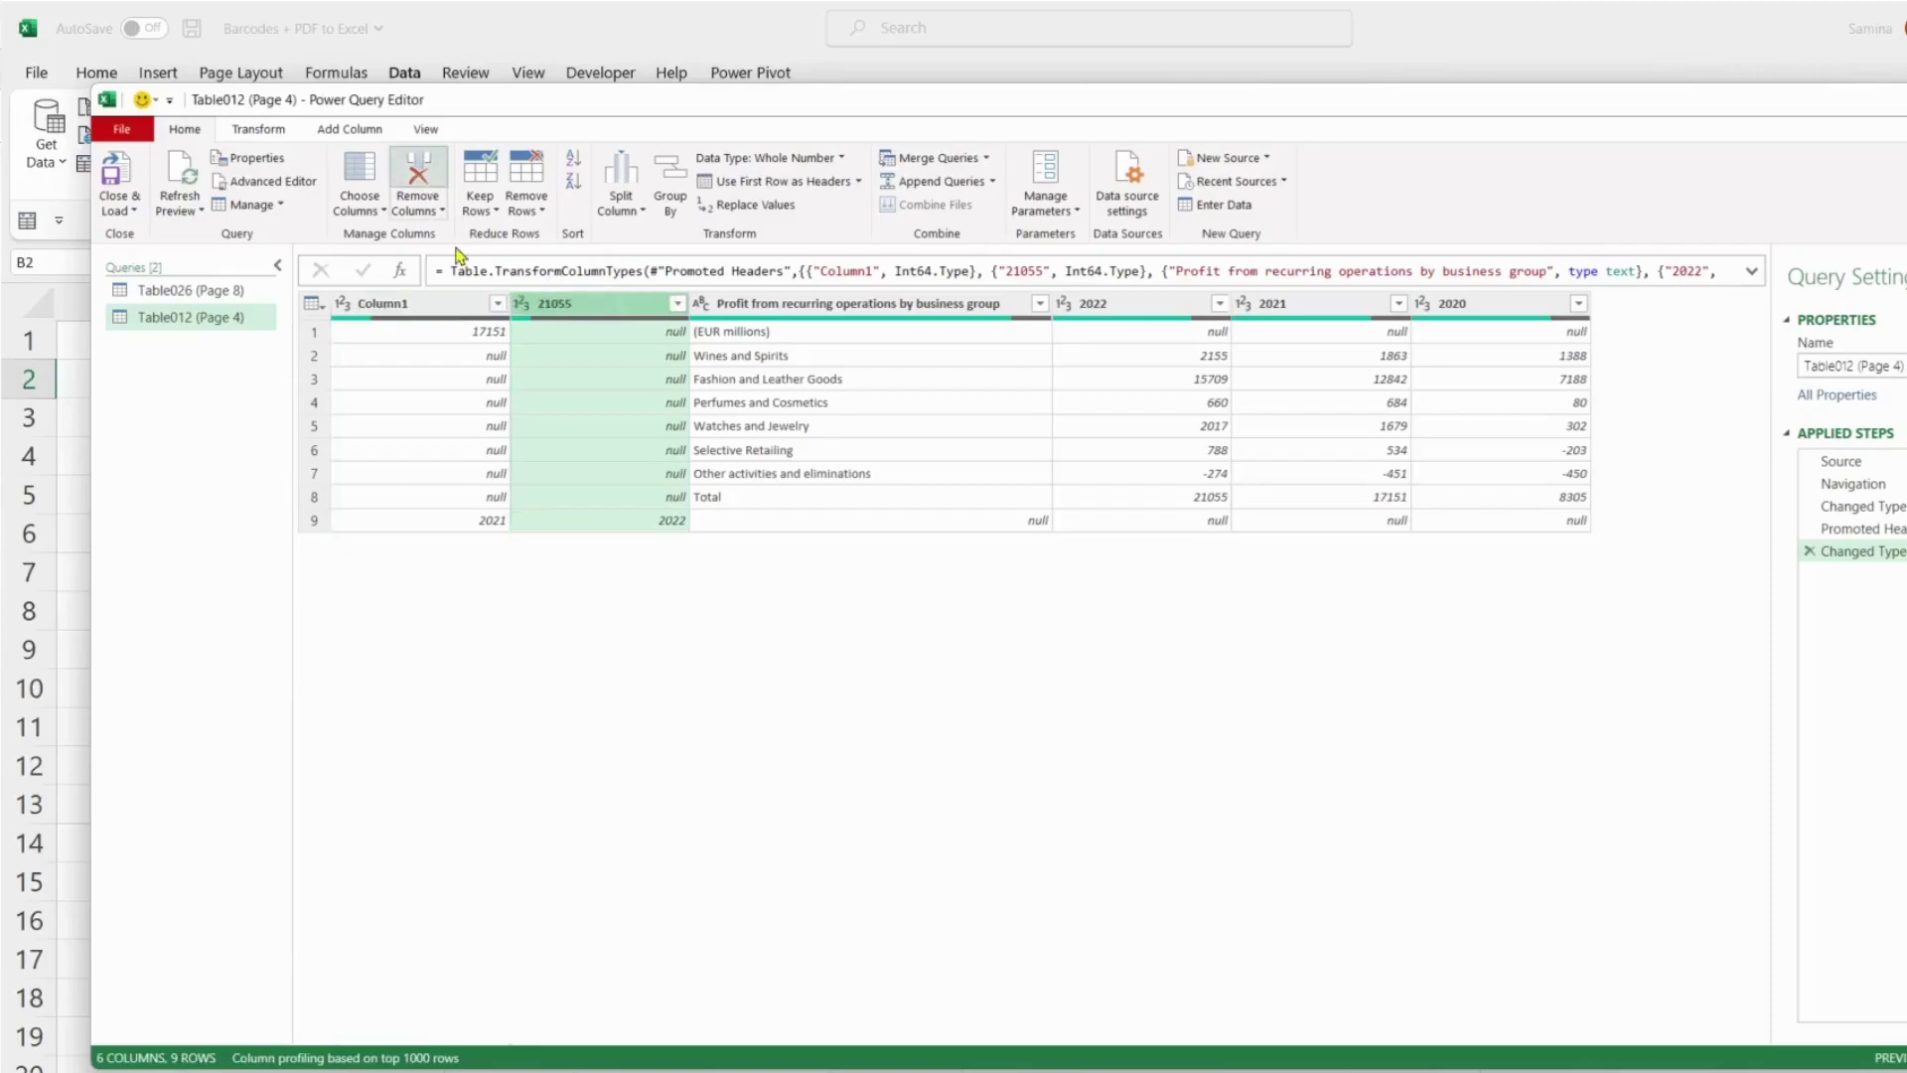
pyautogui.press('Delete')
pyautogui.click(421, 304)
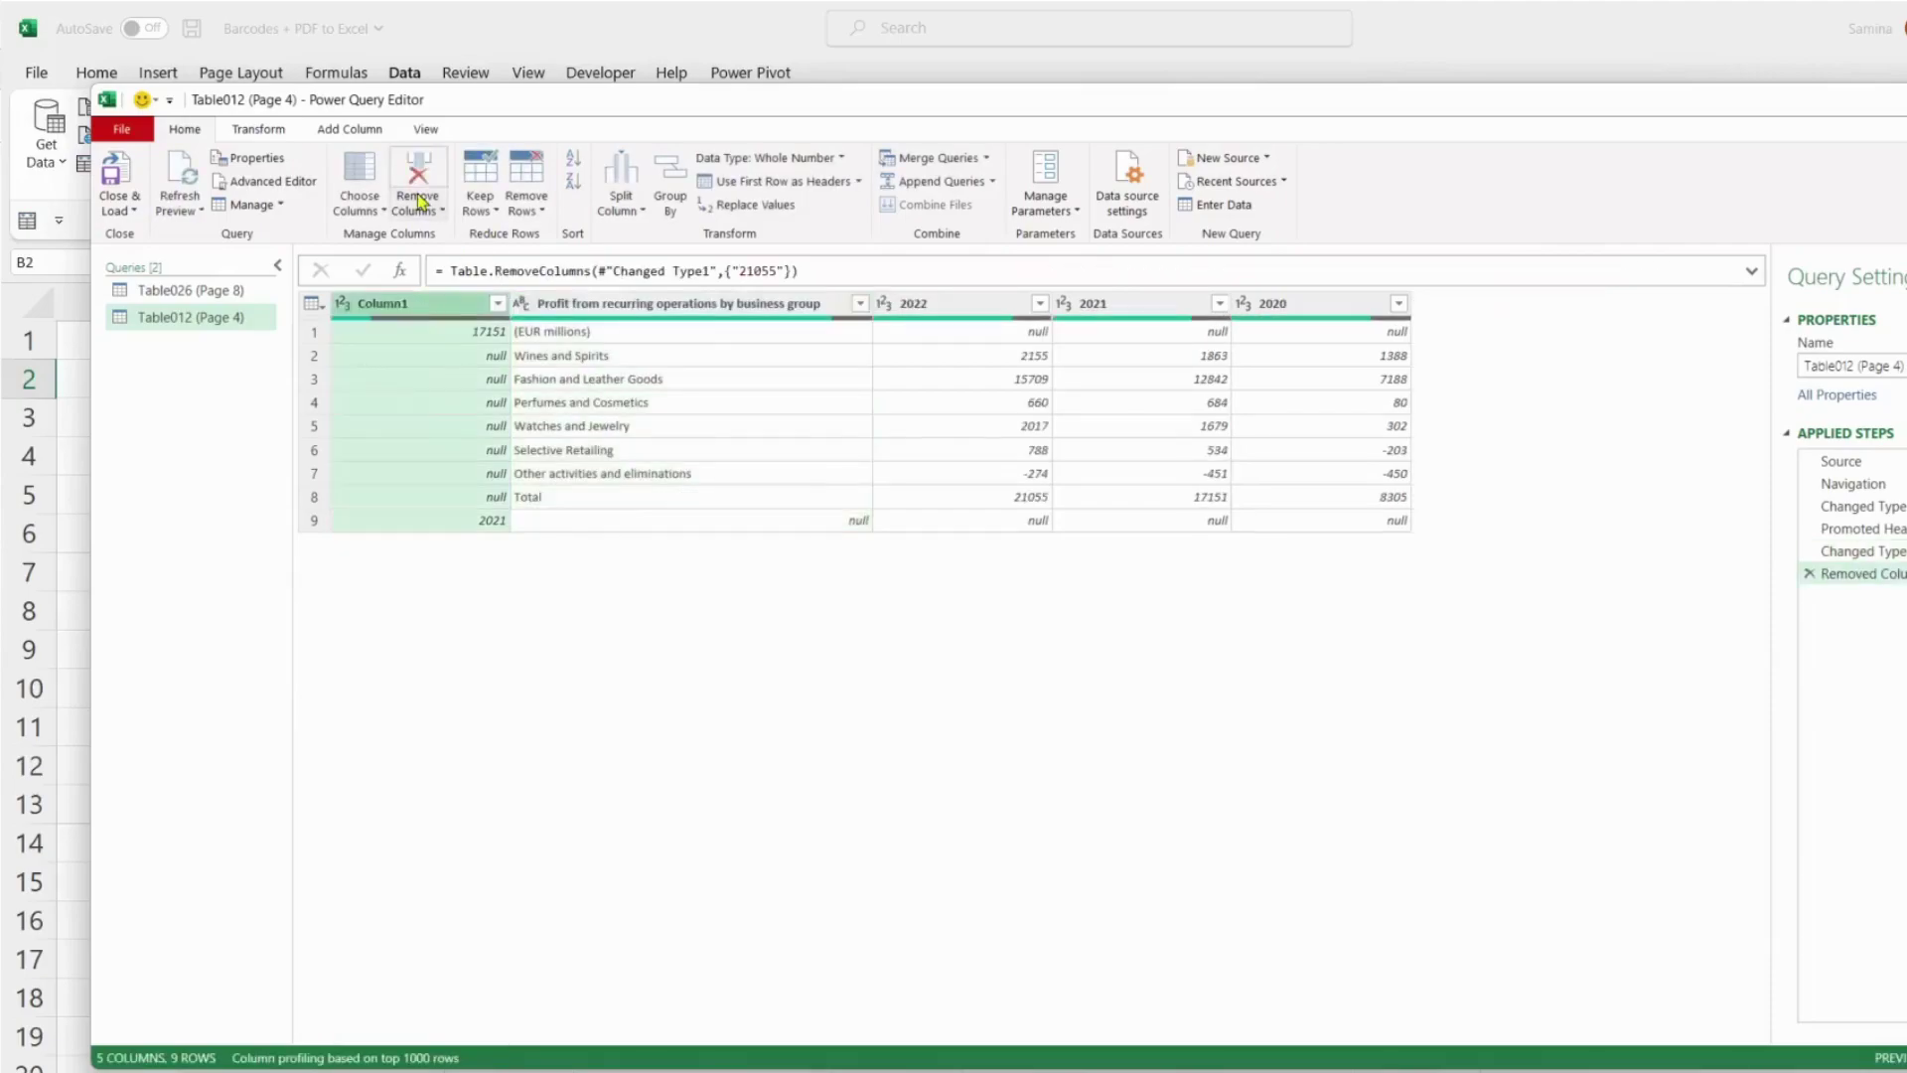
pyautogui.click(416, 192)
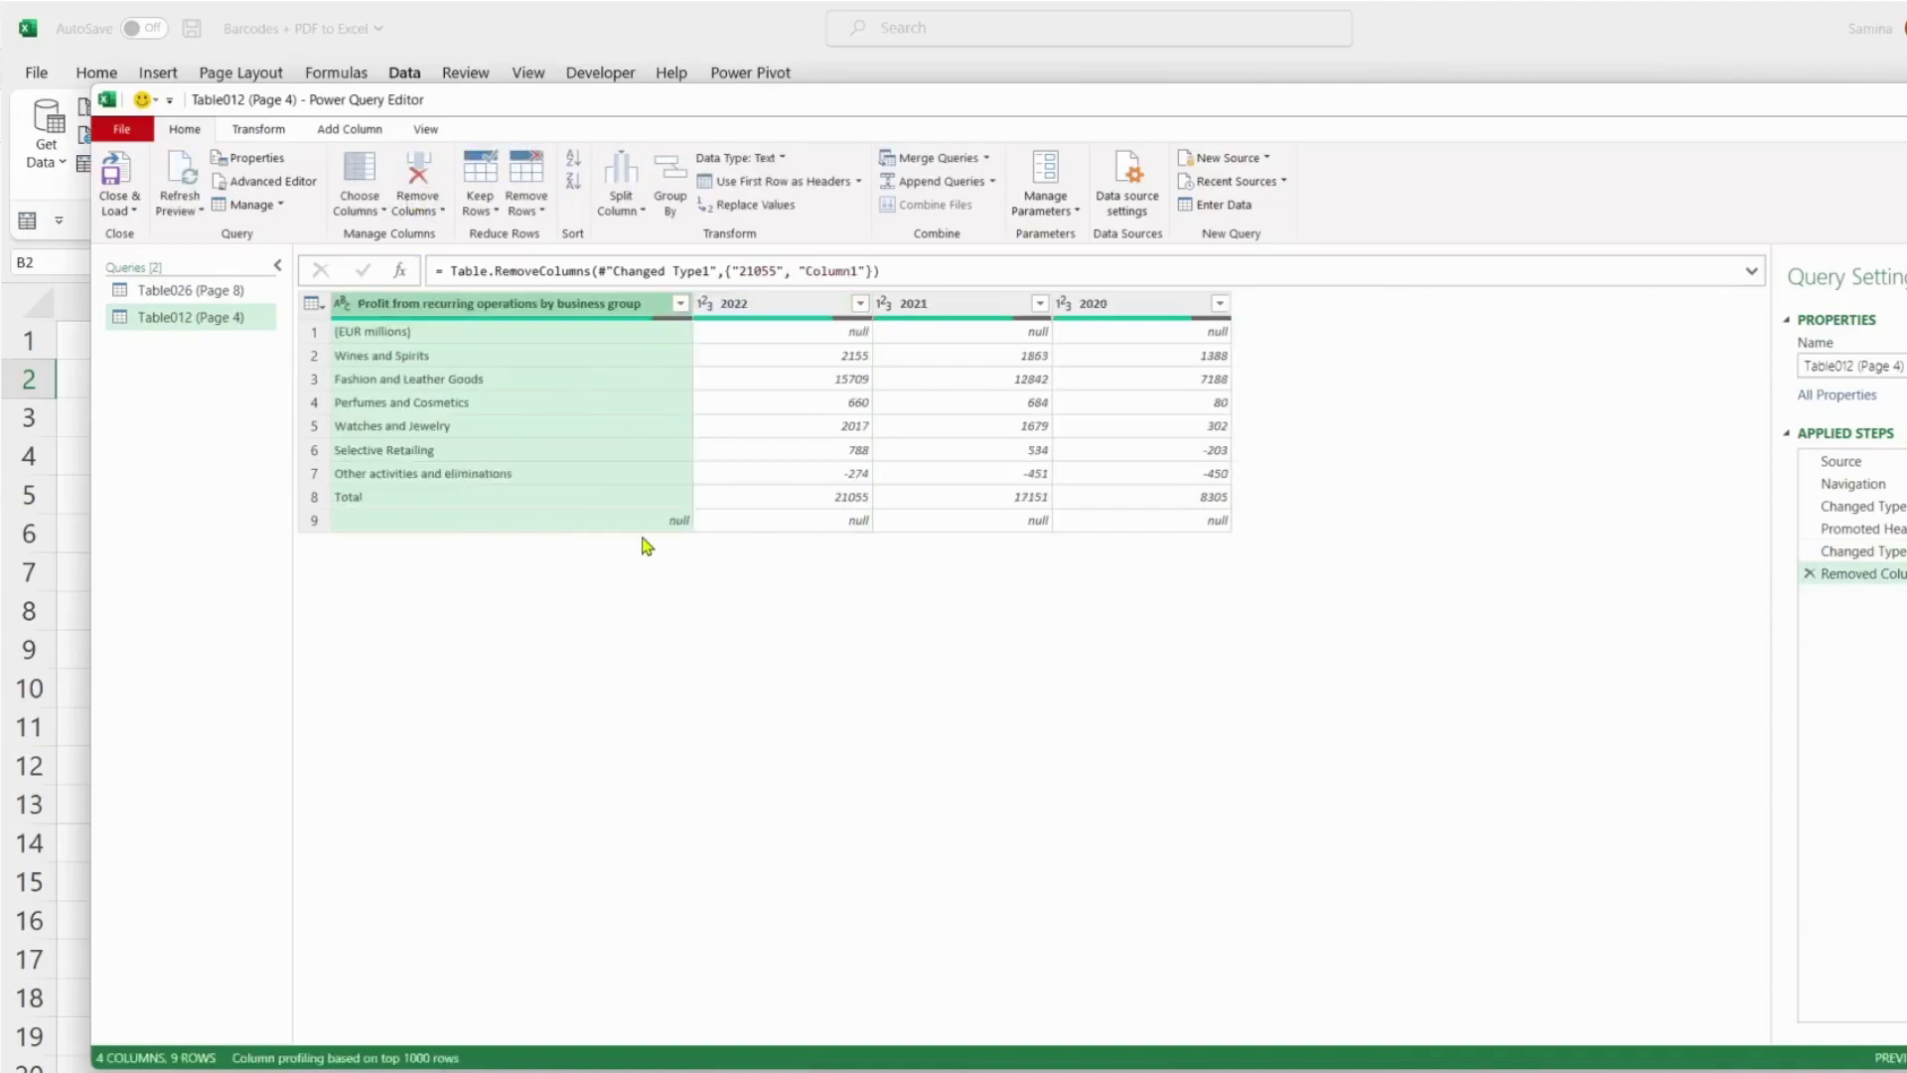
# Step: Remove the empty last row with Remove Rows > Remove Blank Rows
pyautogui.click(524, 530)
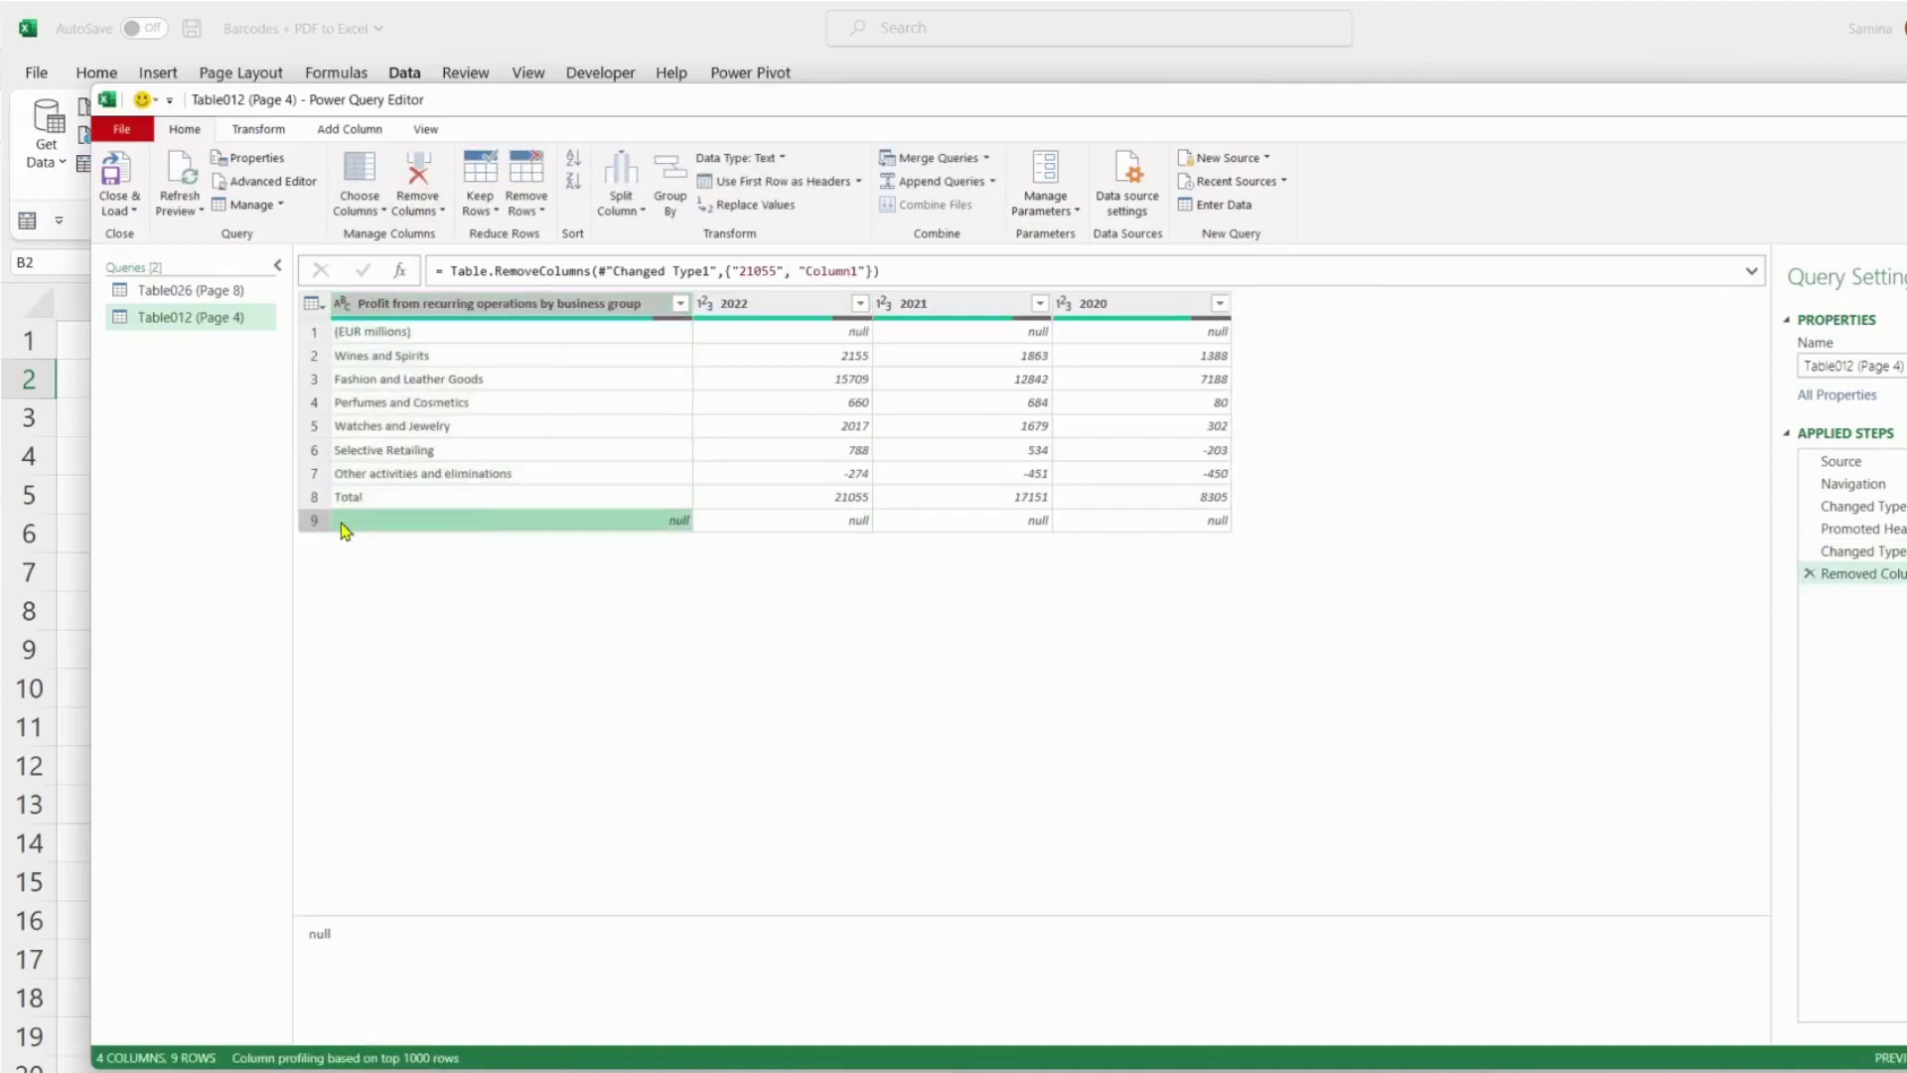
pyautogui.click(315, 521)
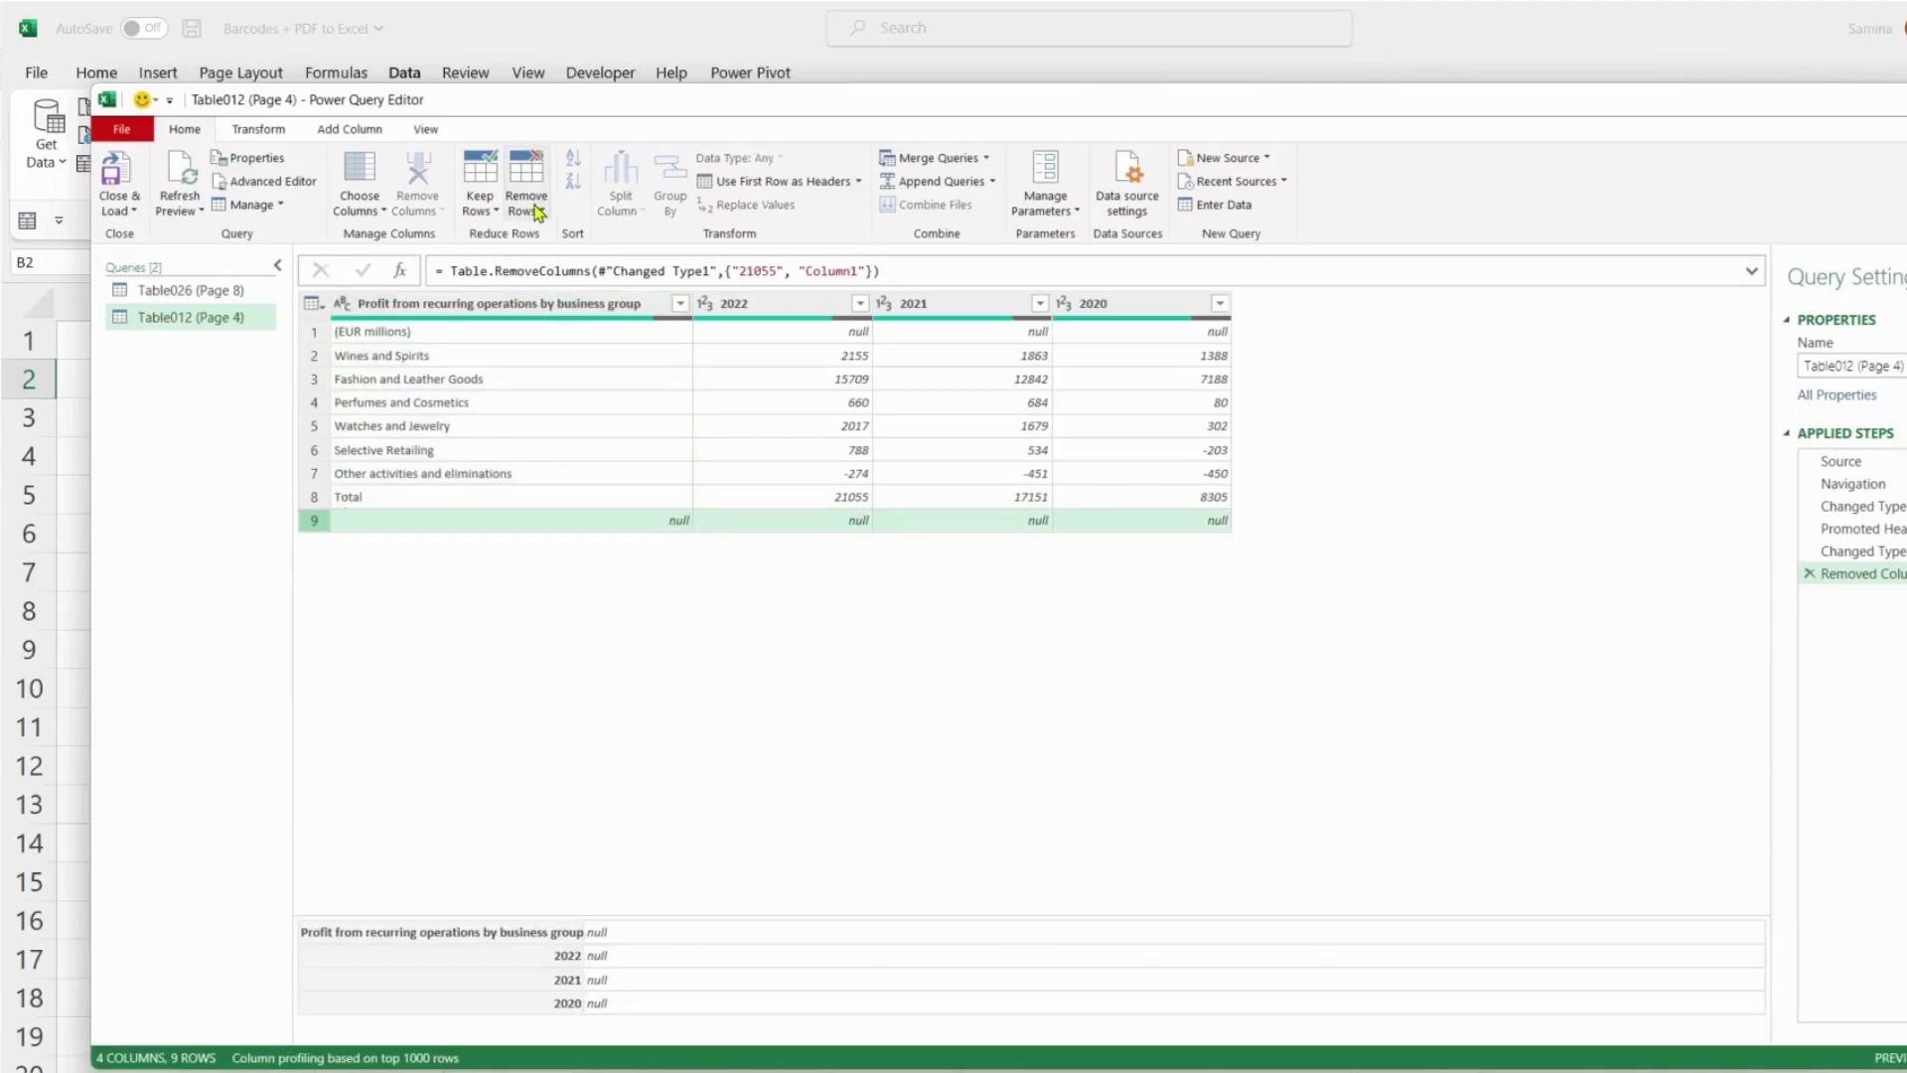
pyautogui.click(537, 212)
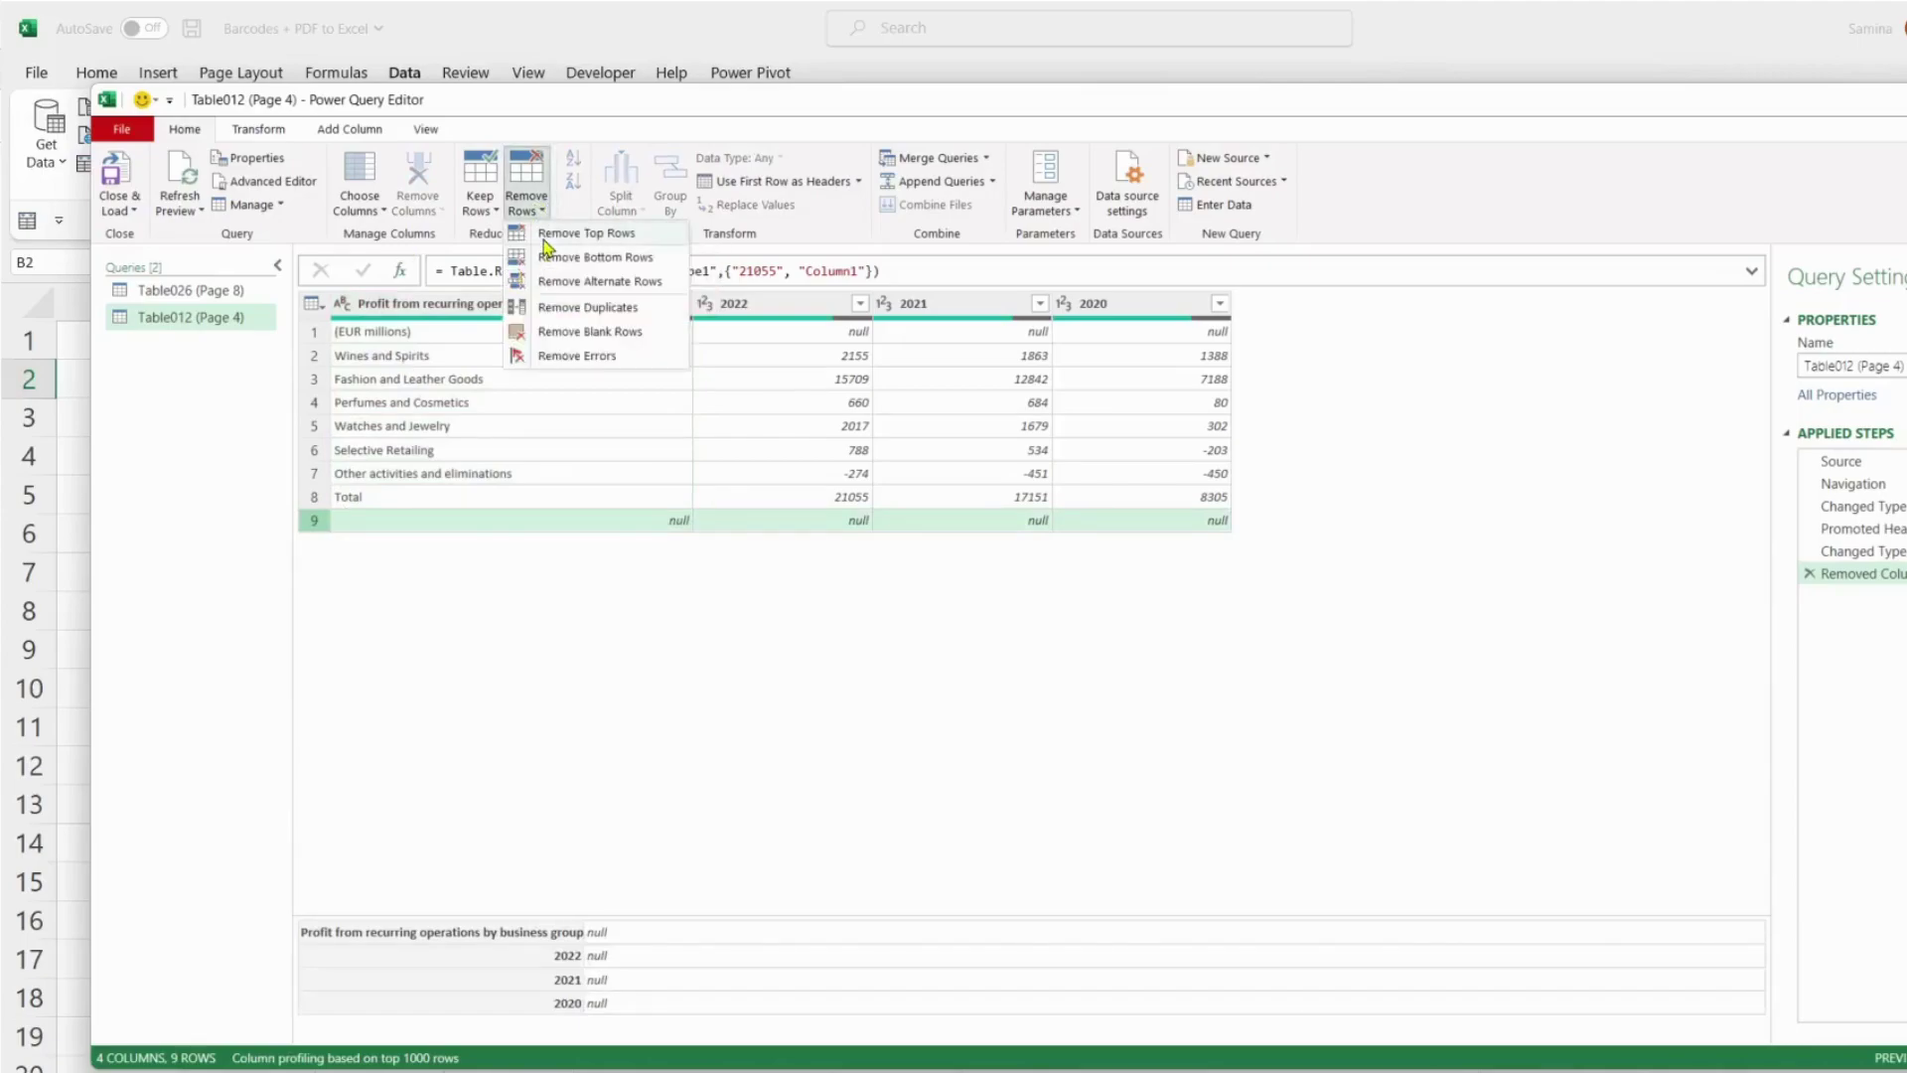
pyautogui.click(531, 333)
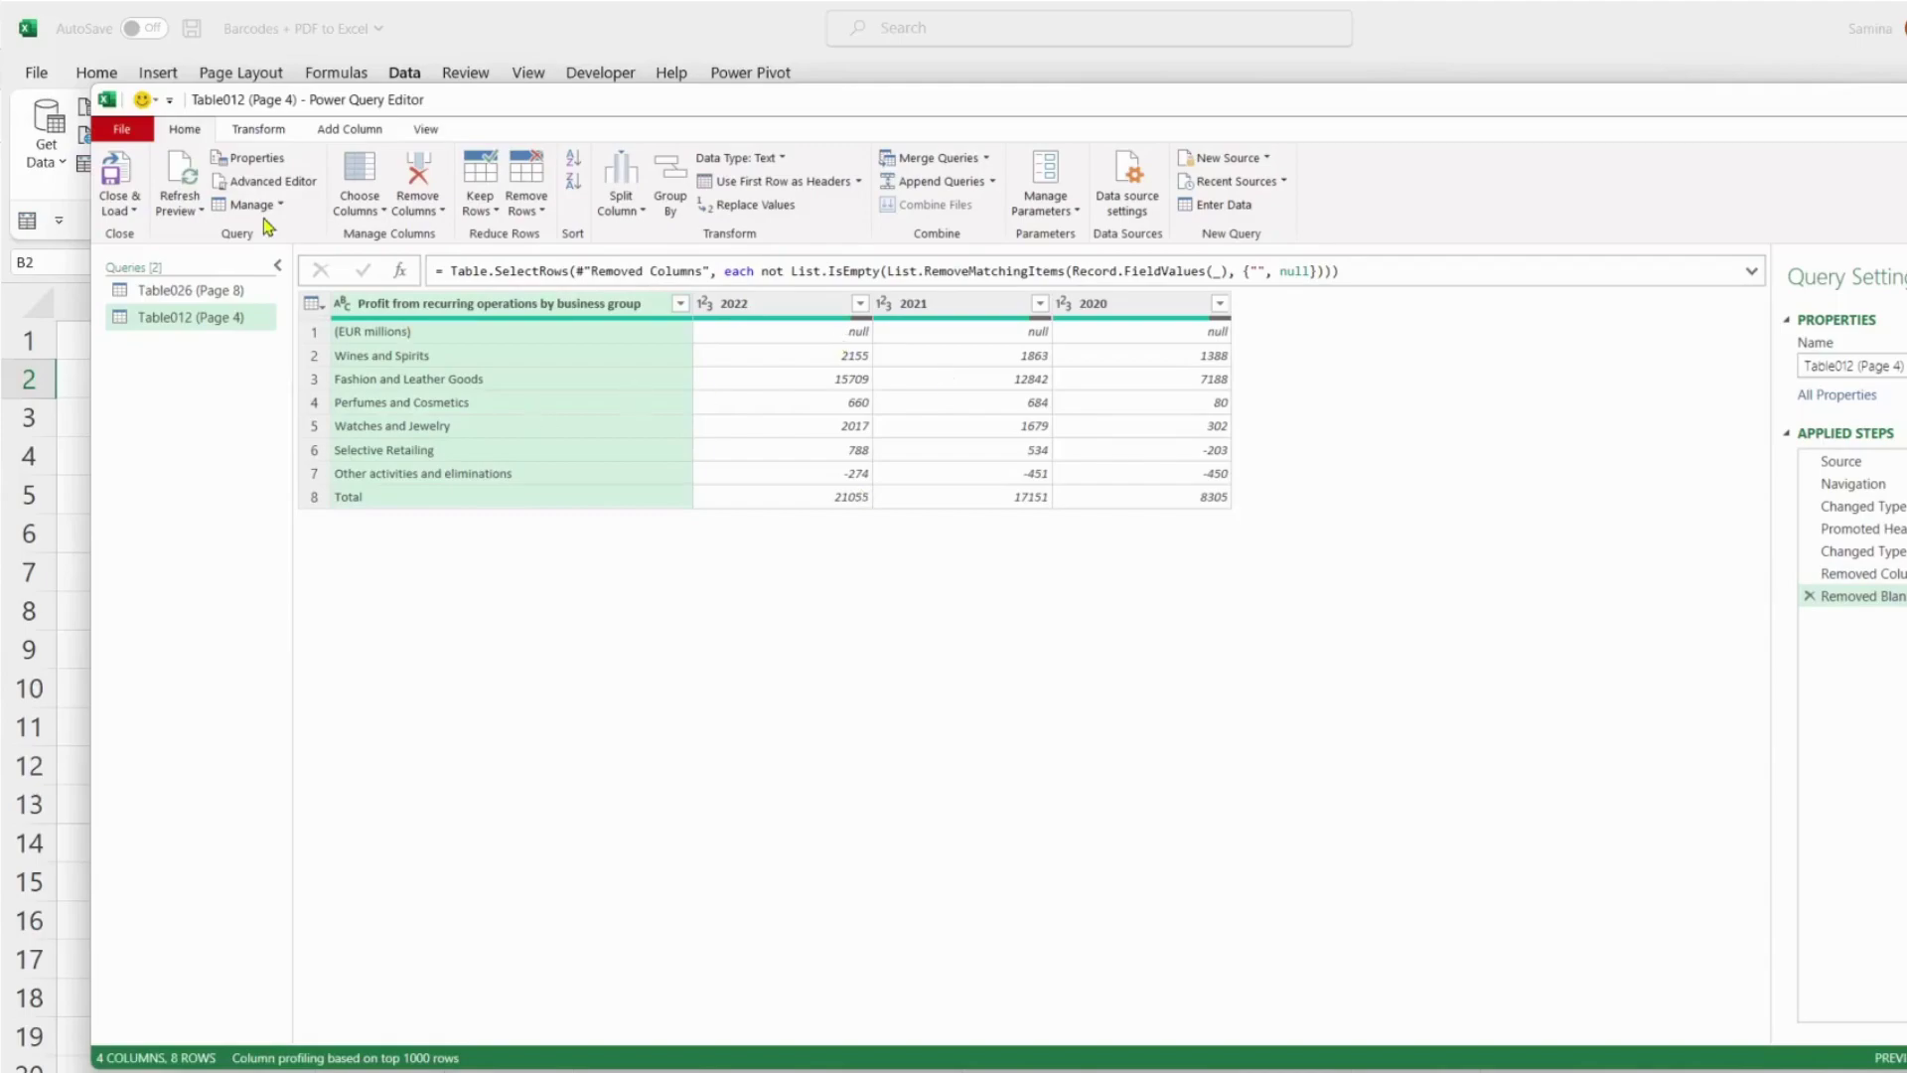
# Step: Close & Load the cleaned Table012 into the sheet and scroll up to view it
pyautogui.click(116, 175)
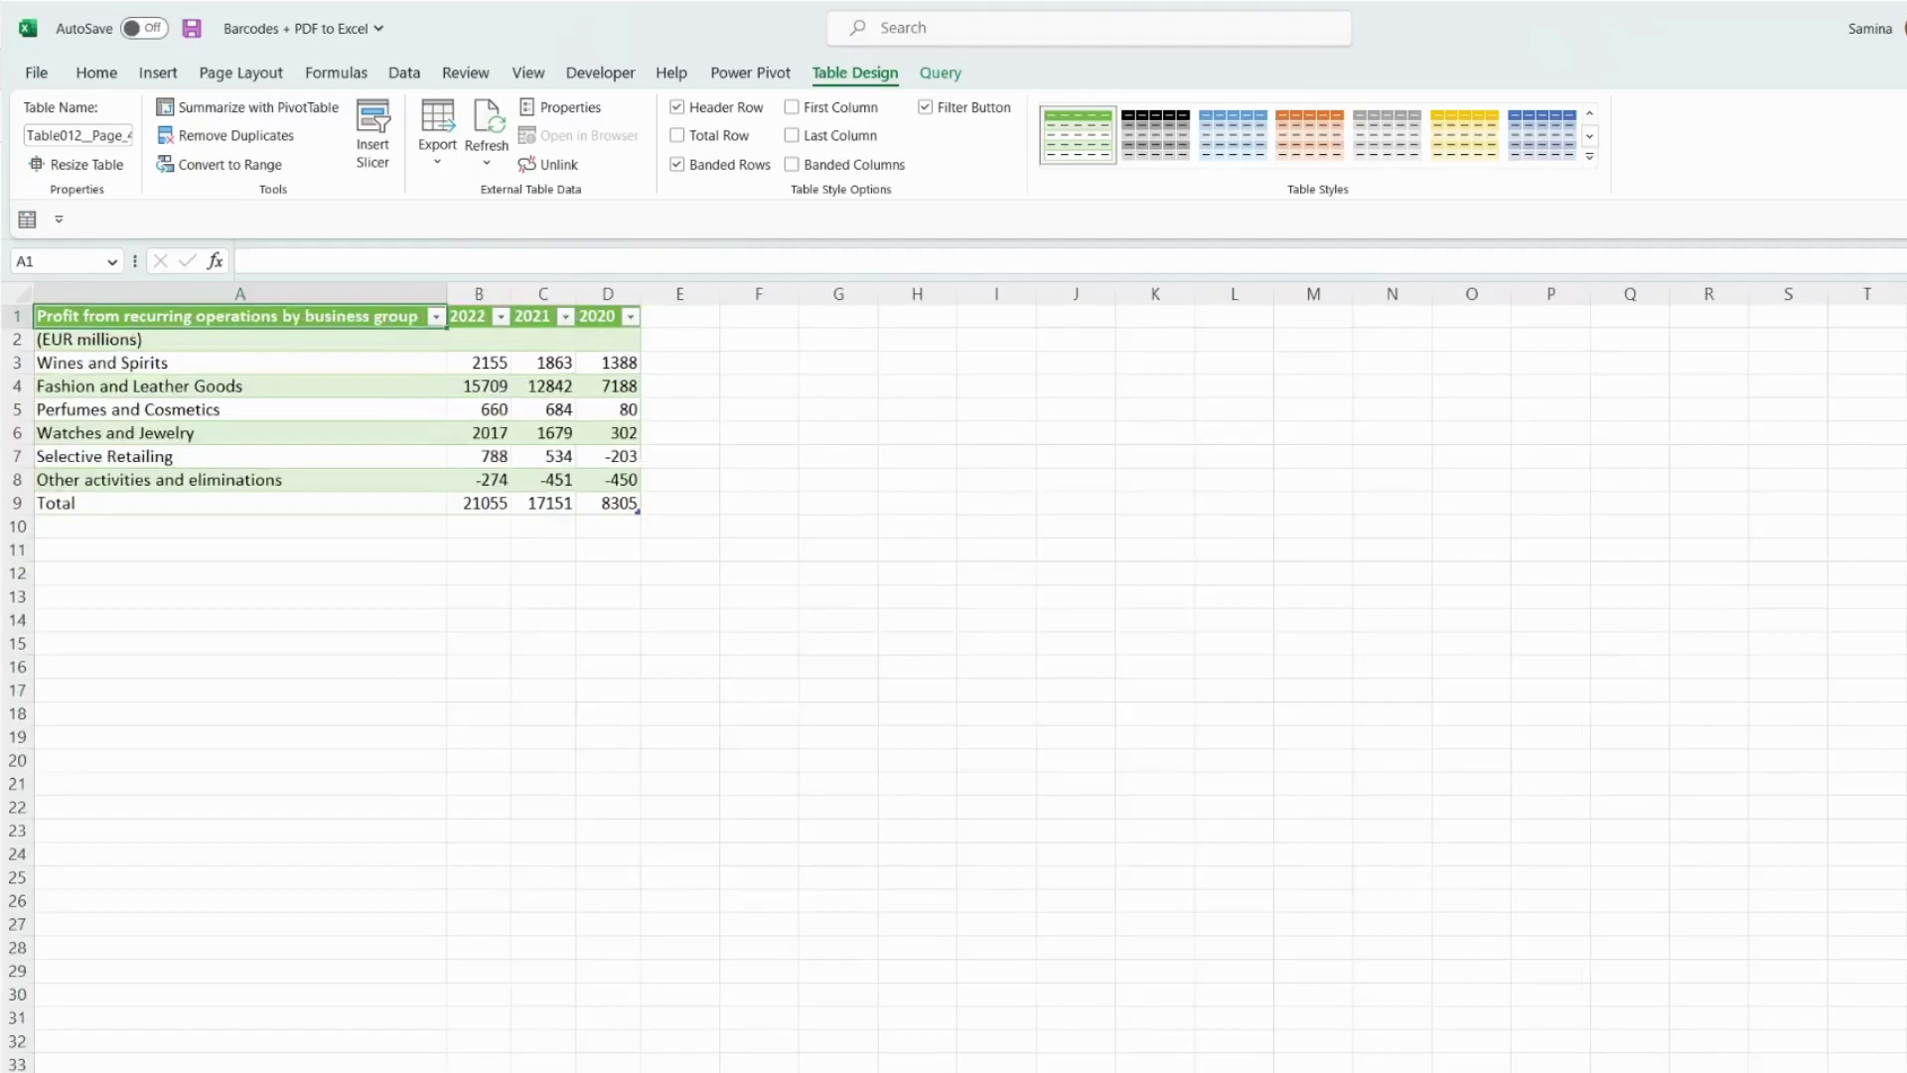
pyautogui.keyDown('ctrl'); pyautogui.scroll(4, 953, 676); pyautogui.keyUp('ctrl')
pyautogui.keyDown('ctrl'); pyautogui.scroll(5, 876, 460); pyautogui.keyUp('ctrl')
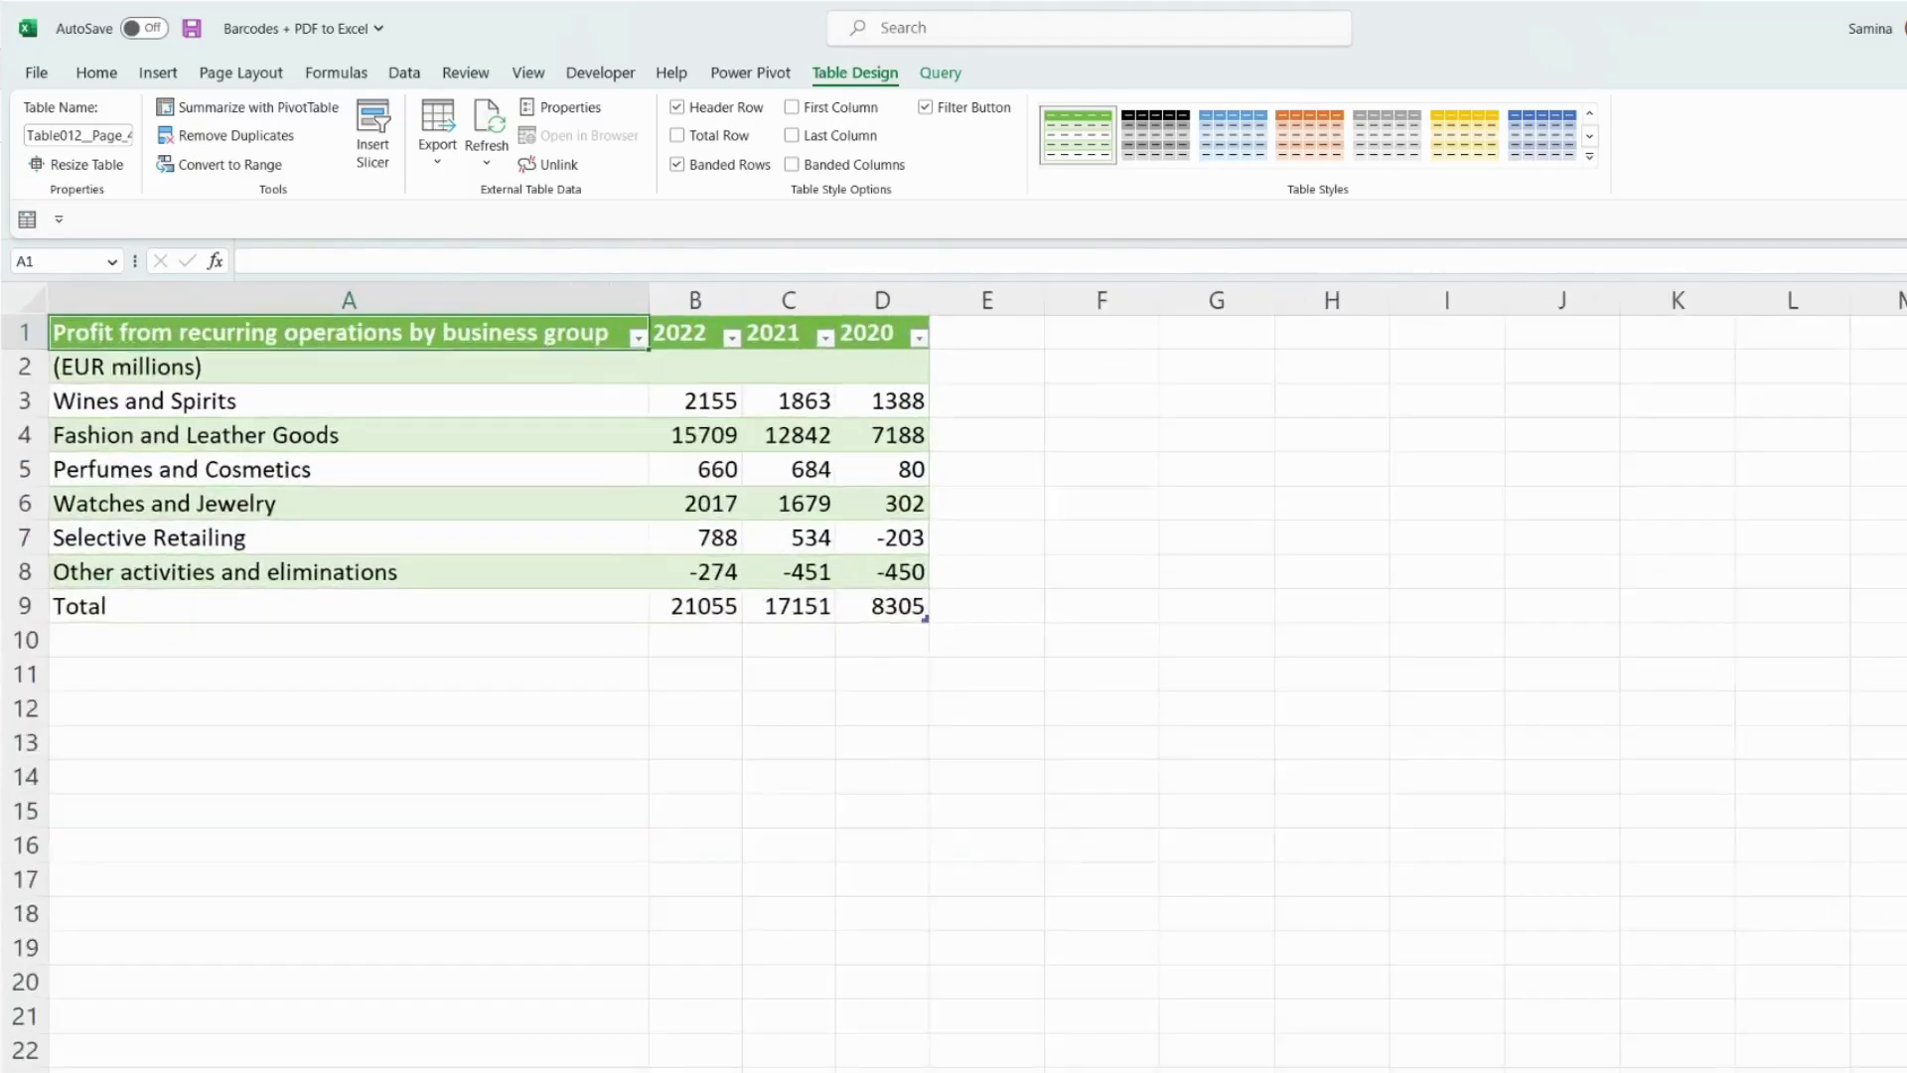